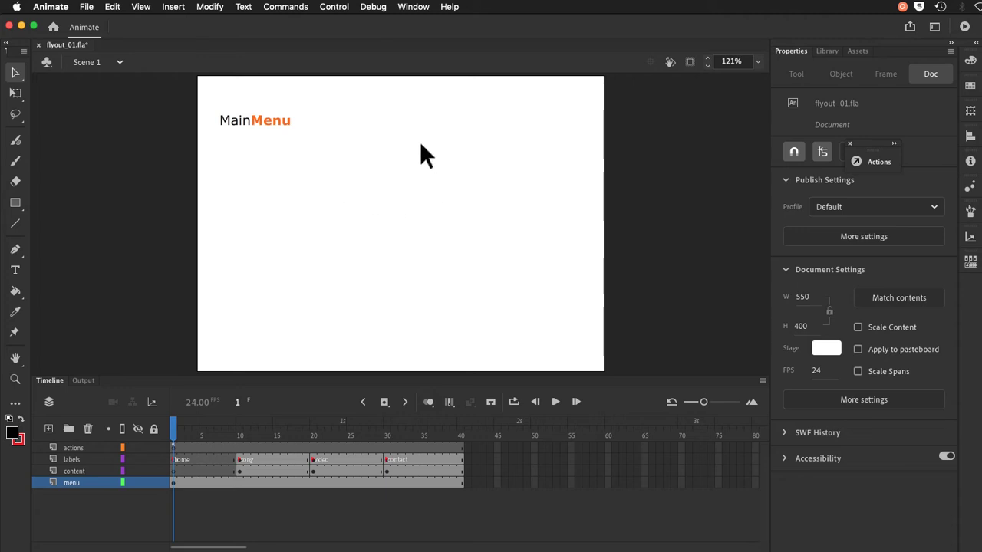
Test the movie, reposition the SWF window, and hover Menu to reveal song, video and contact
click(342, 8)
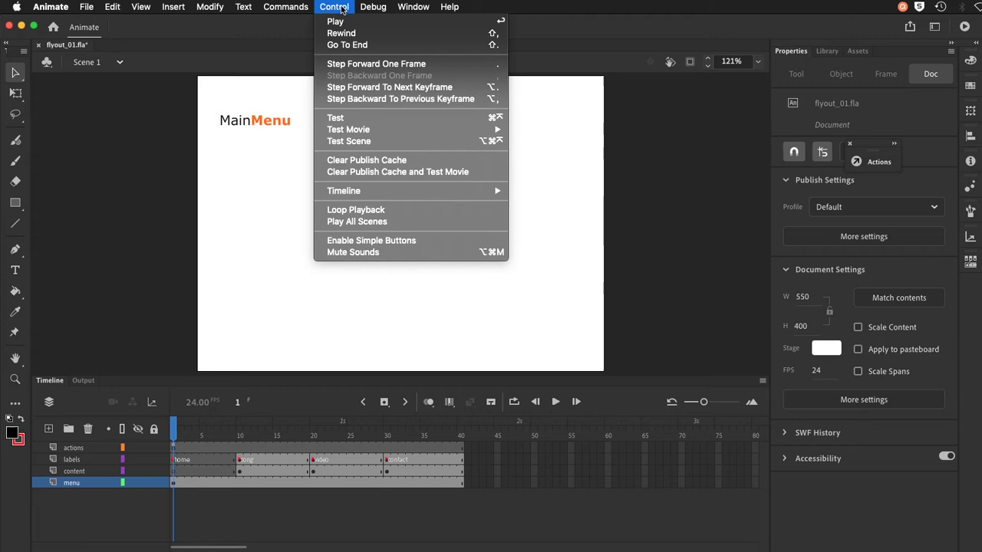
click(343, 117)
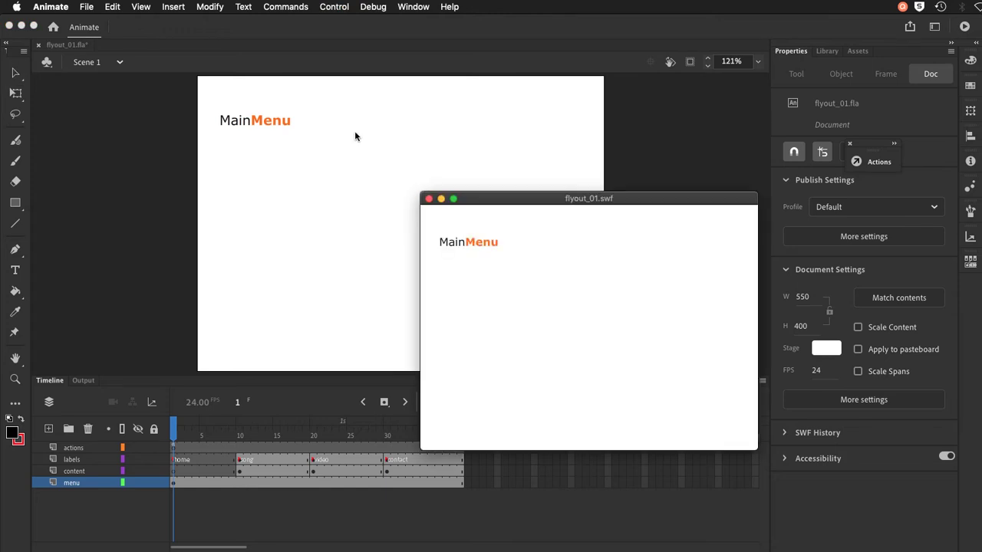
drag(472, 198, 443, 112)
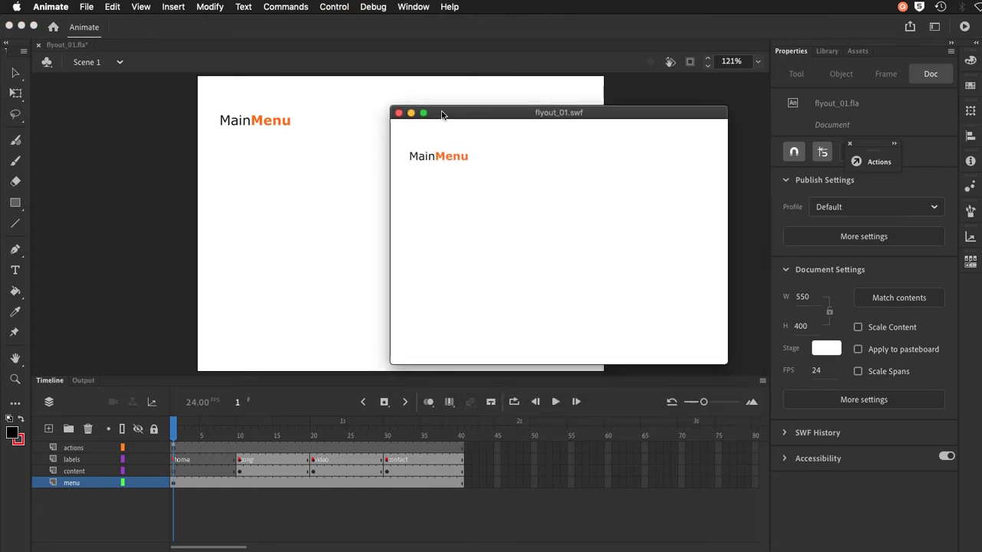
mouse_move(414, 155)
mouse_move(449, 155)
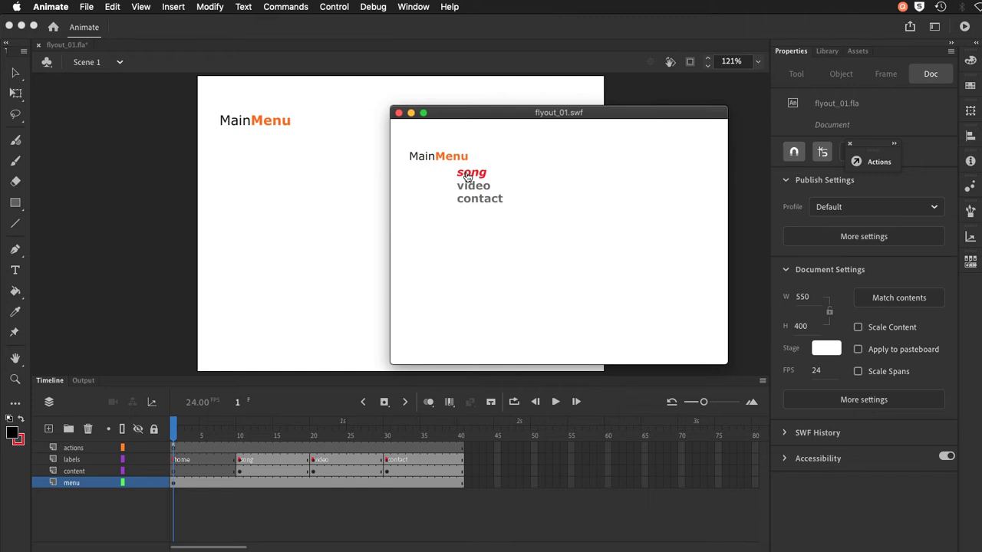
Click song, video and contact in the flyout, checking each jumps to its own content
click(467, 175)
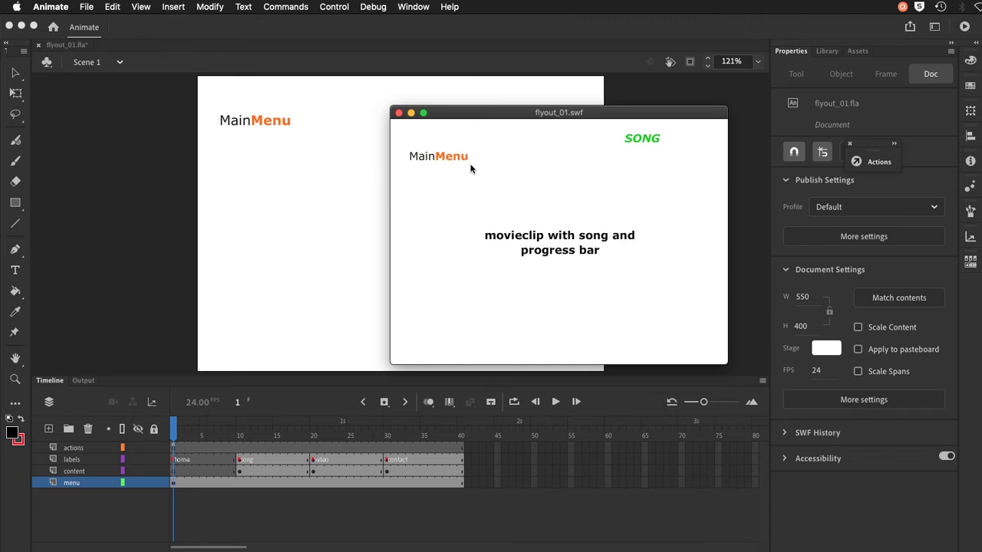
click(473, 187)
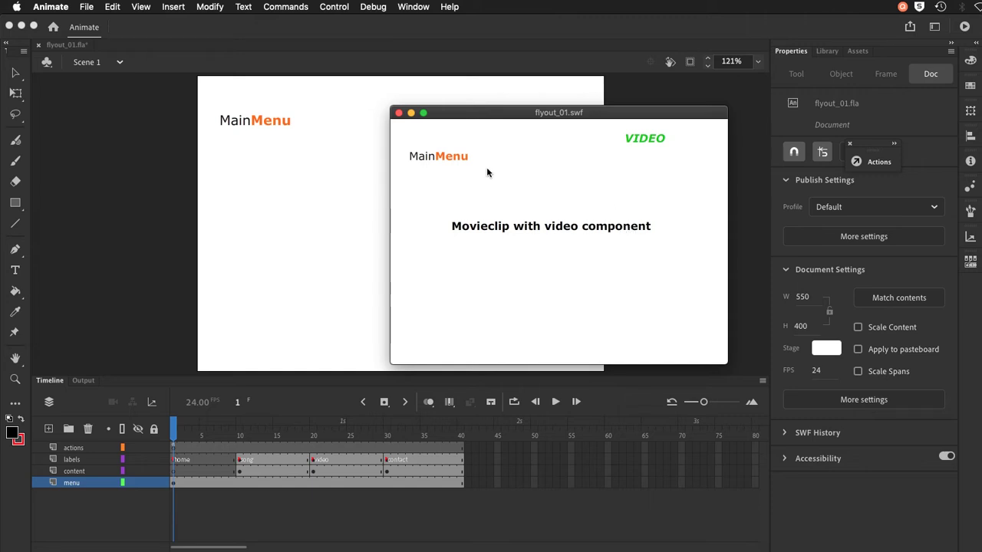
mouse_move(460, 158)
click(470, 198)
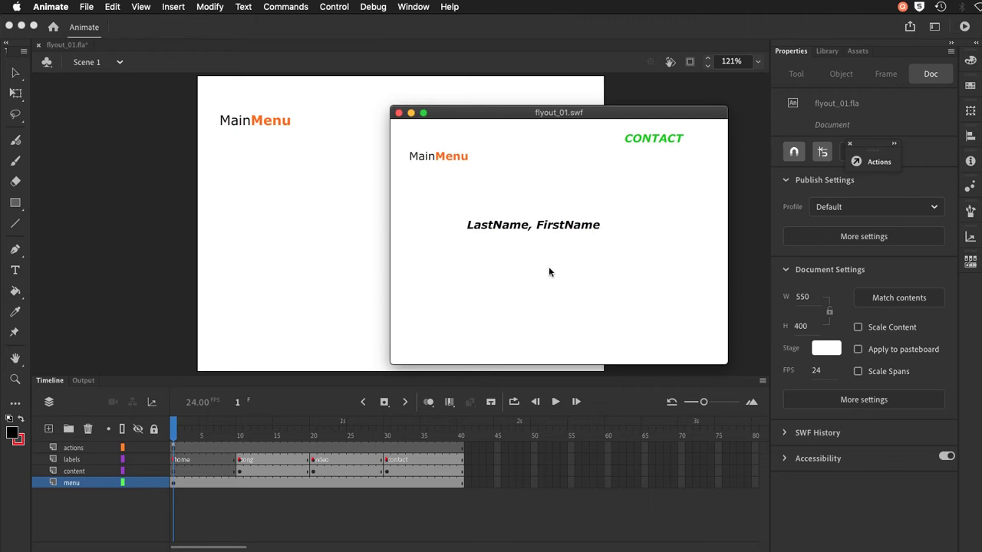
mouse_move(443, 163)
Close the test movie and go to the song label at frame 10 on the labels layer
click(398, 113)
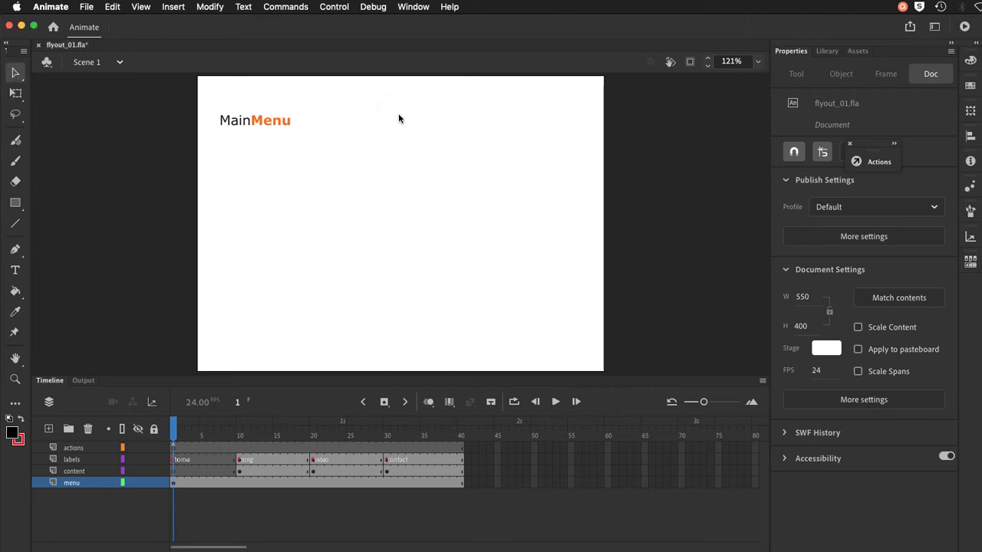
click(71, 459)
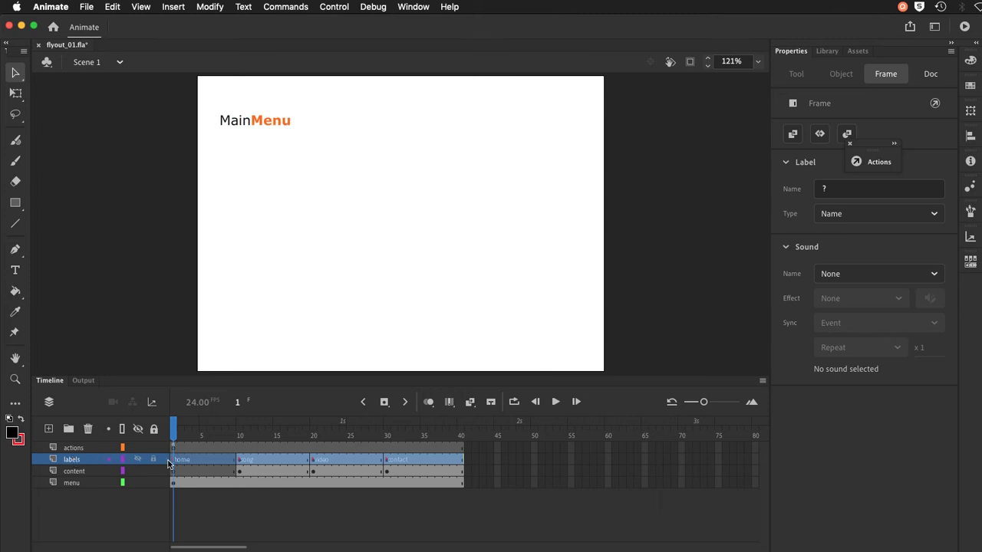
click(240, 460)
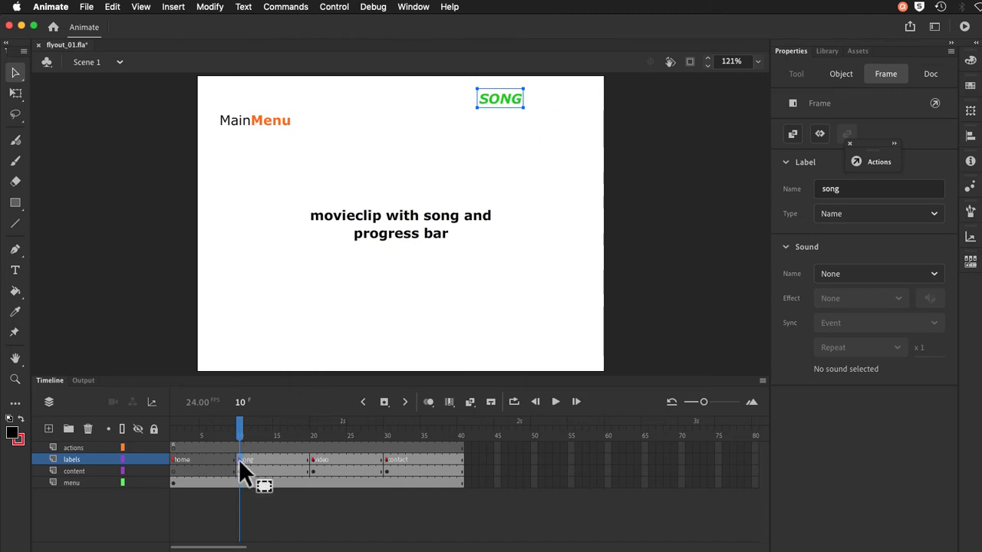
Inspect the song content text on the content layer, then return to frame 1 of the menu layer
click(89, 475)
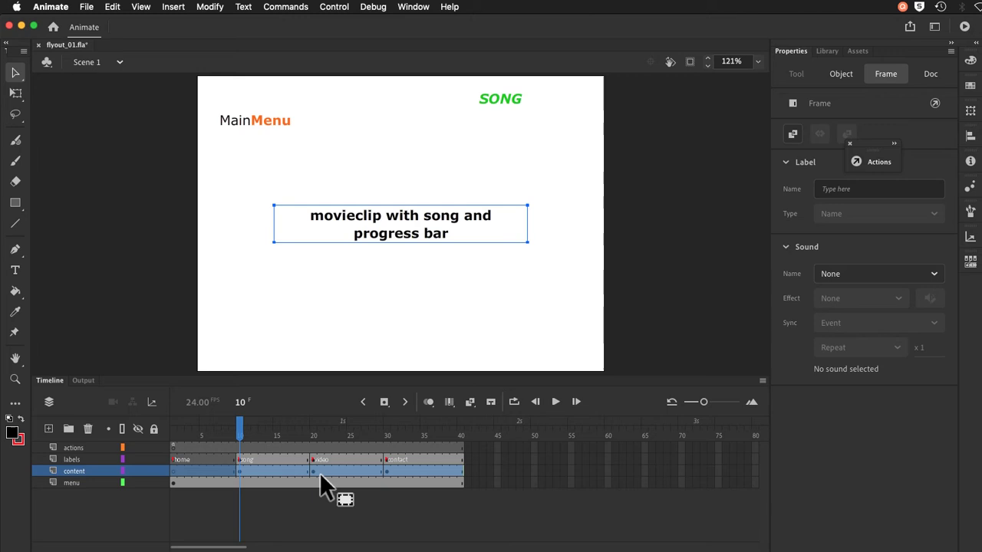
drag(378, 467, 242, 470)
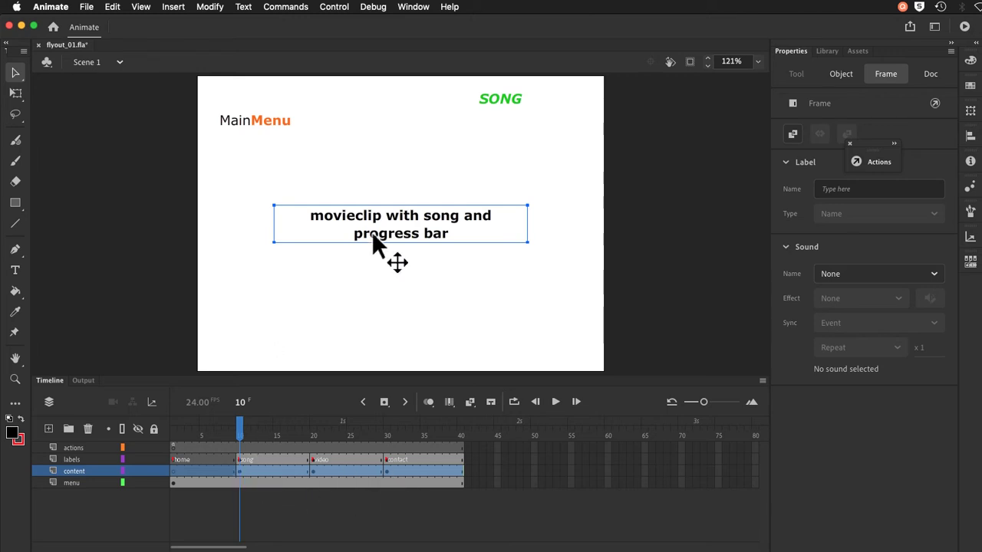
click(373, 238)
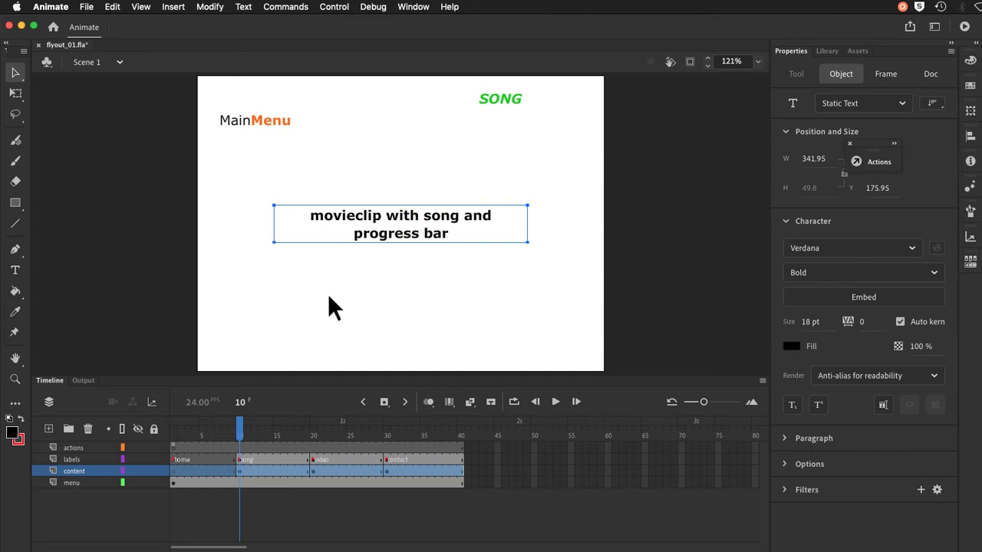
click(174, 484)
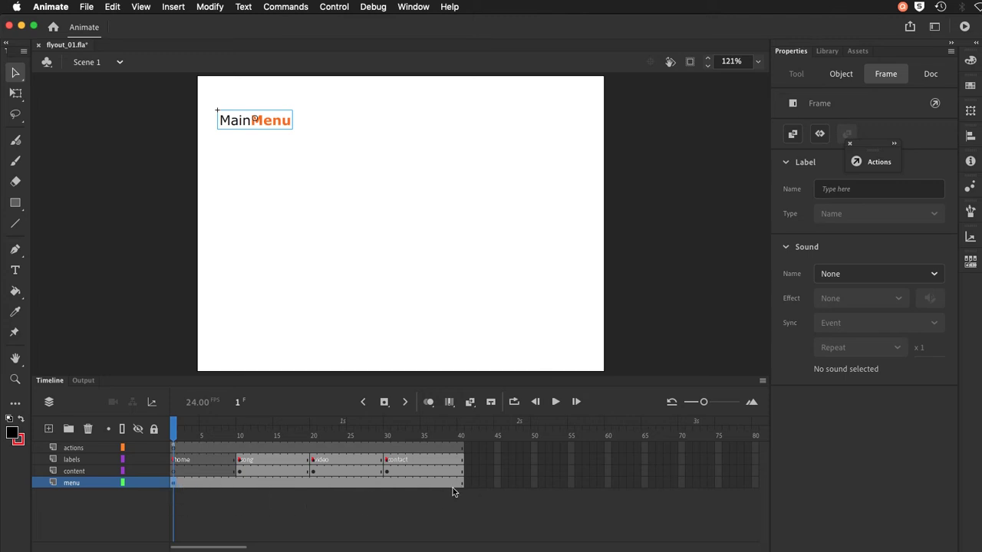
Select the MainMenu clip, confirm its instance name menu_mc, and move the floating panel aside
click(283, 231)
click(243, 121)
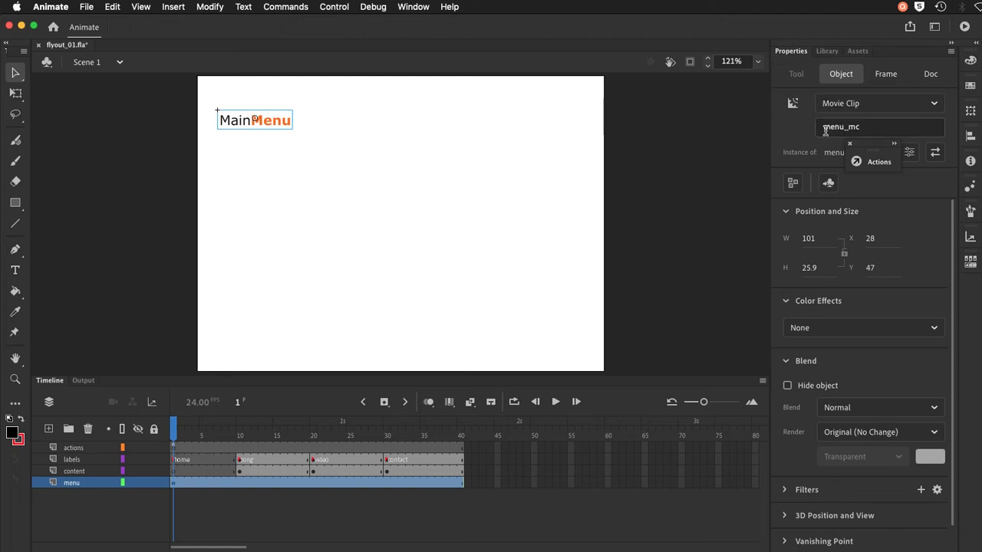
click(860, 126)
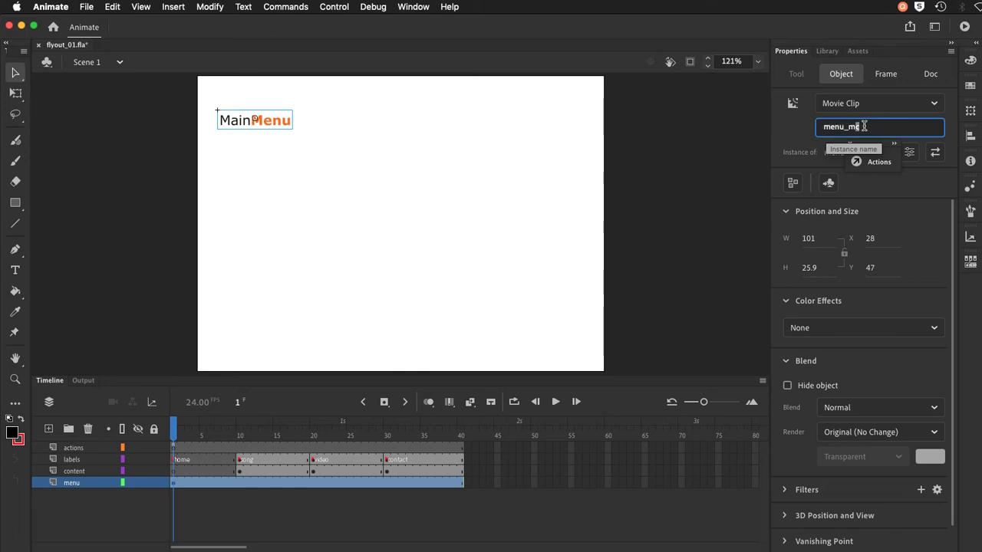
click(884, 126)
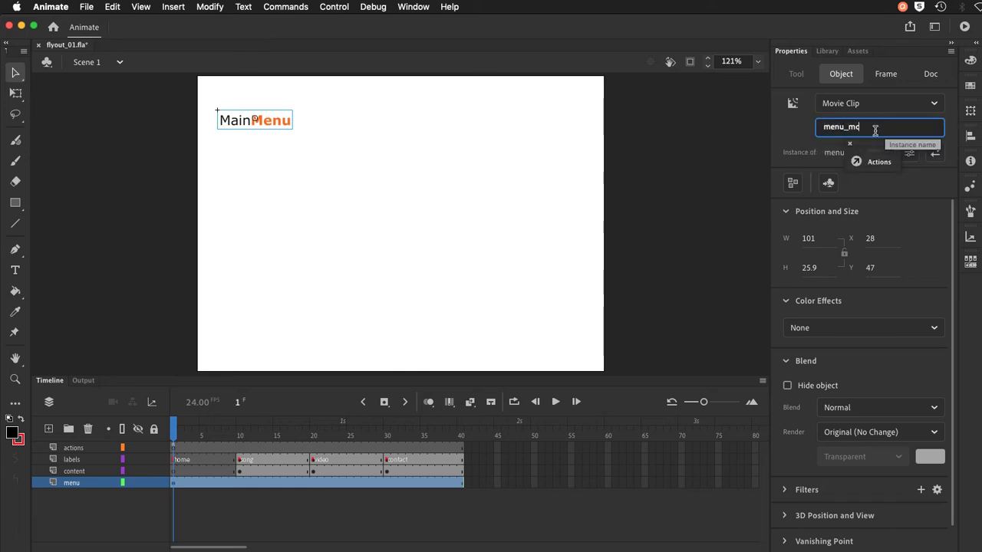
key(Return)
drag(867, 146, 707, 94)
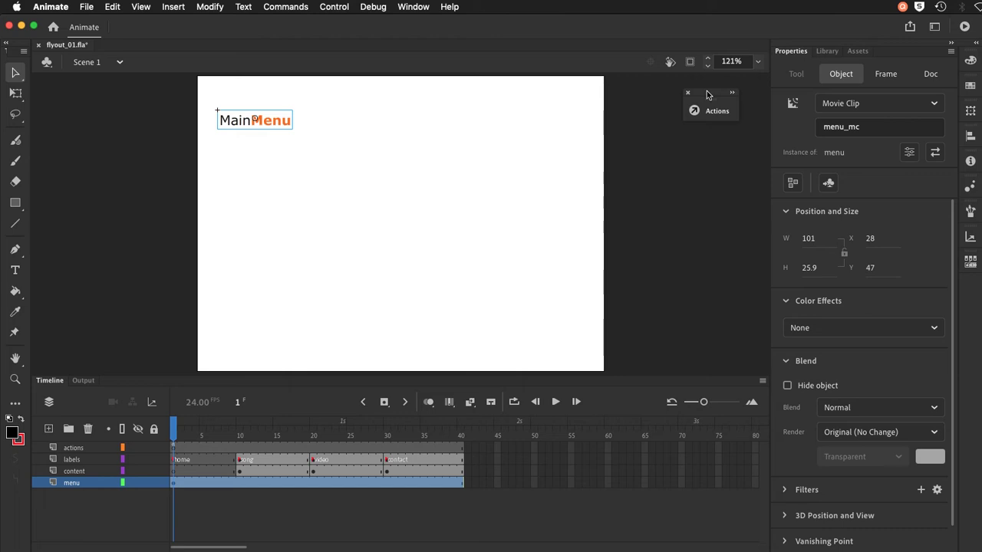
Enter the MainMenu clip's symbol-editing mode and select its menu layer
double_click(276, 124)
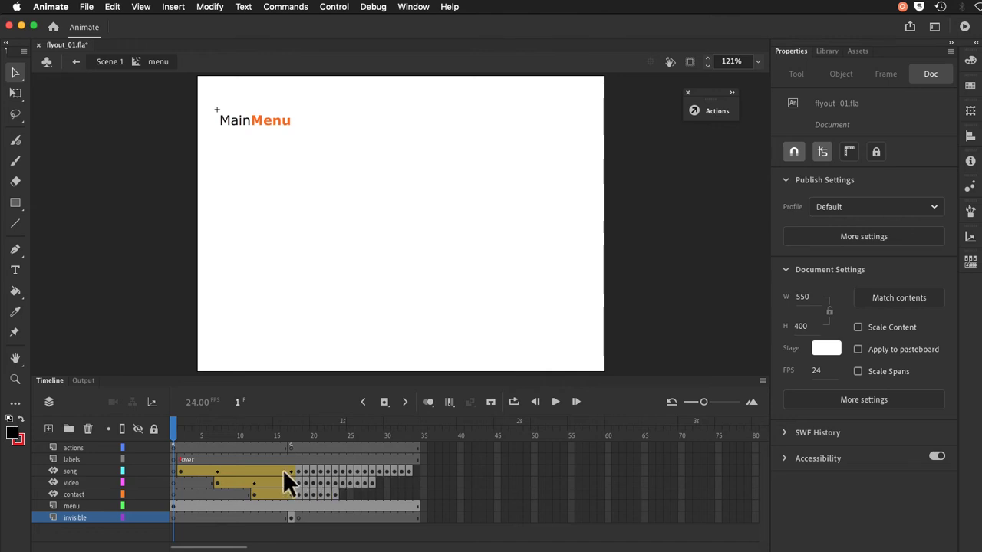
click(96, 505)
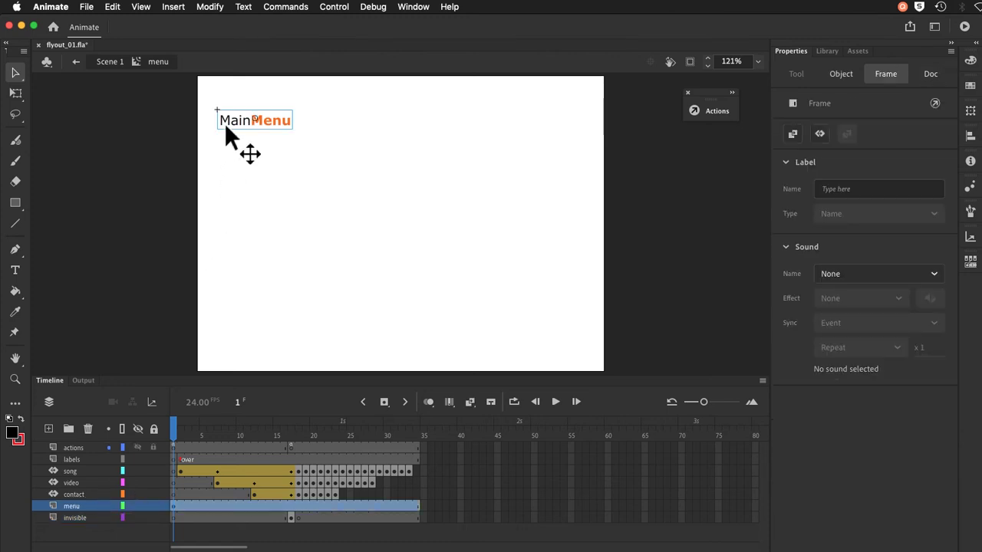
Select the invisible_btn button on the invisible layer at frame 17, with the menu expanded
click(292, 431)
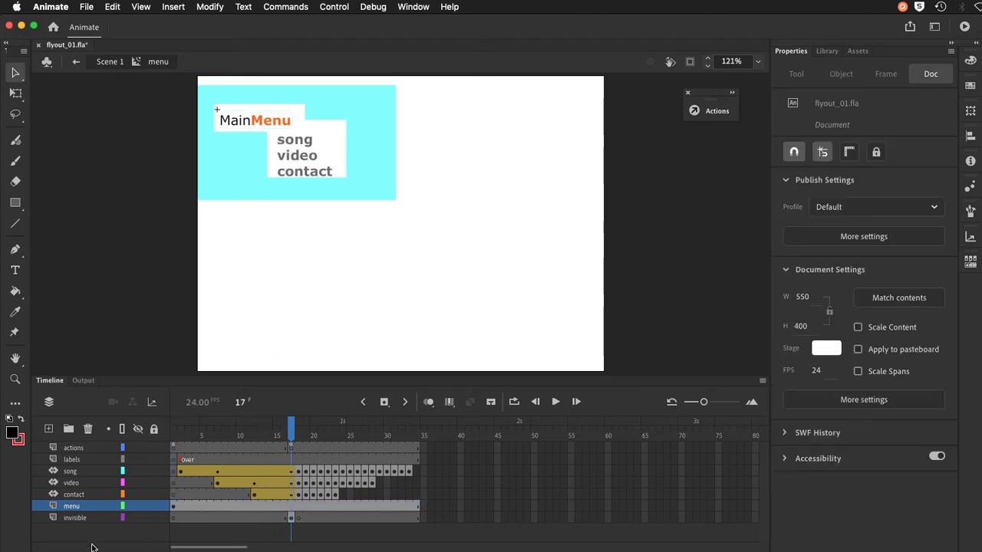
click(291, 518)
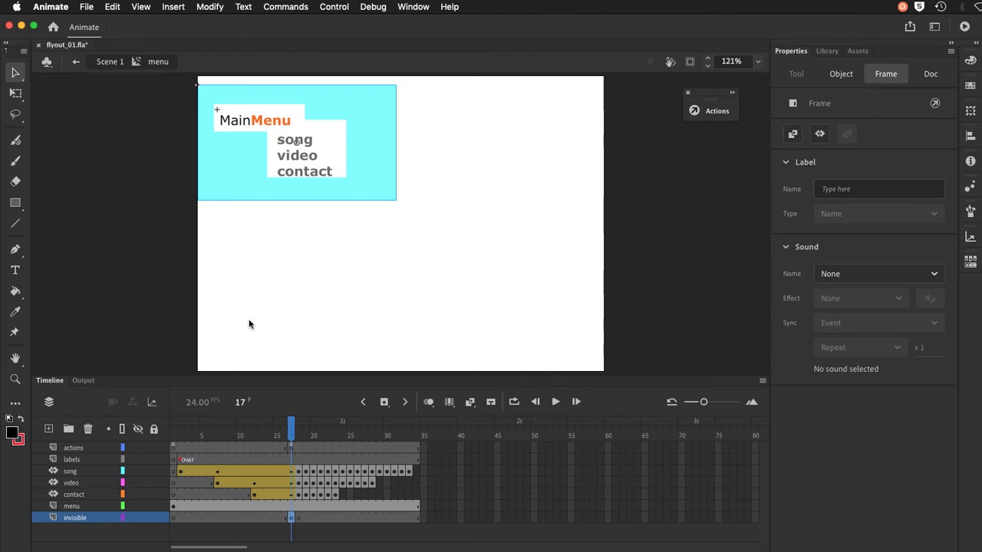
click(226, 195)
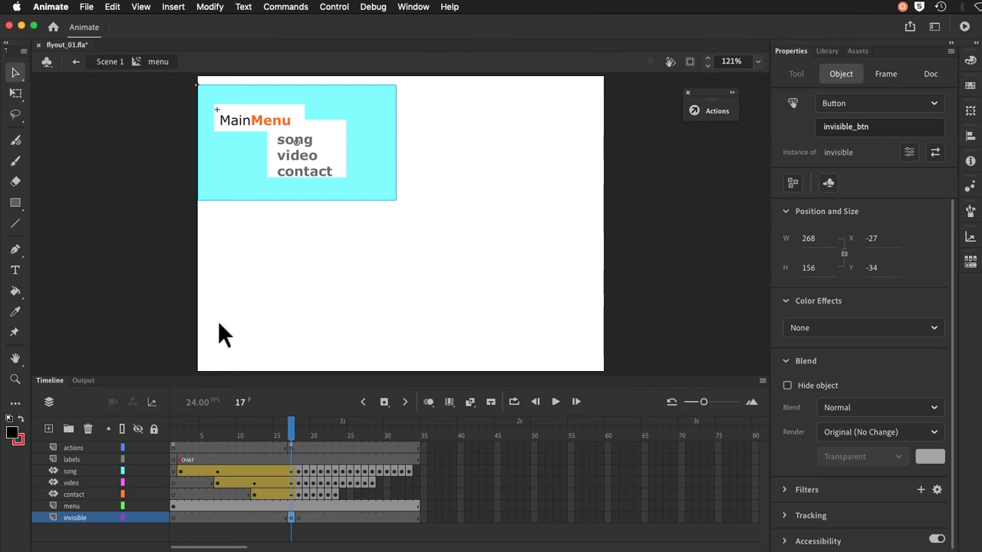
Scrub frames 1–3 to watch song appear, then reselect invisible_btn at frame 17
click(176, 435)
click(206, 292)
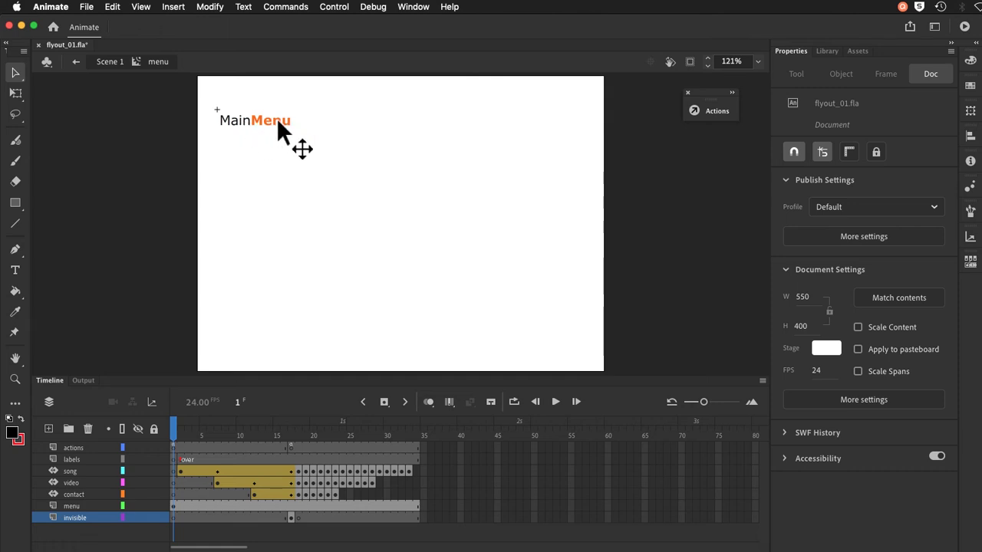
click(181, 431)
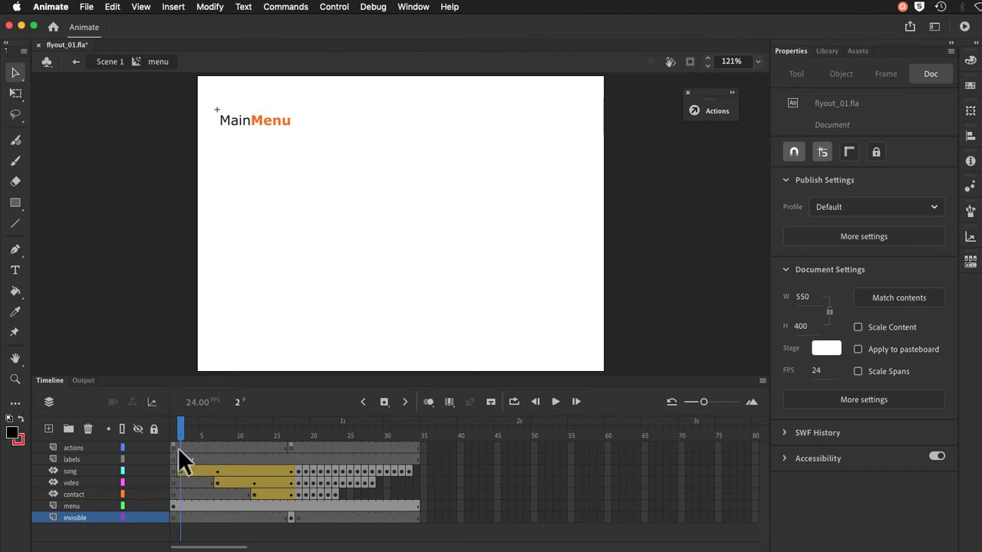
drag(182, 431, 295, 445)
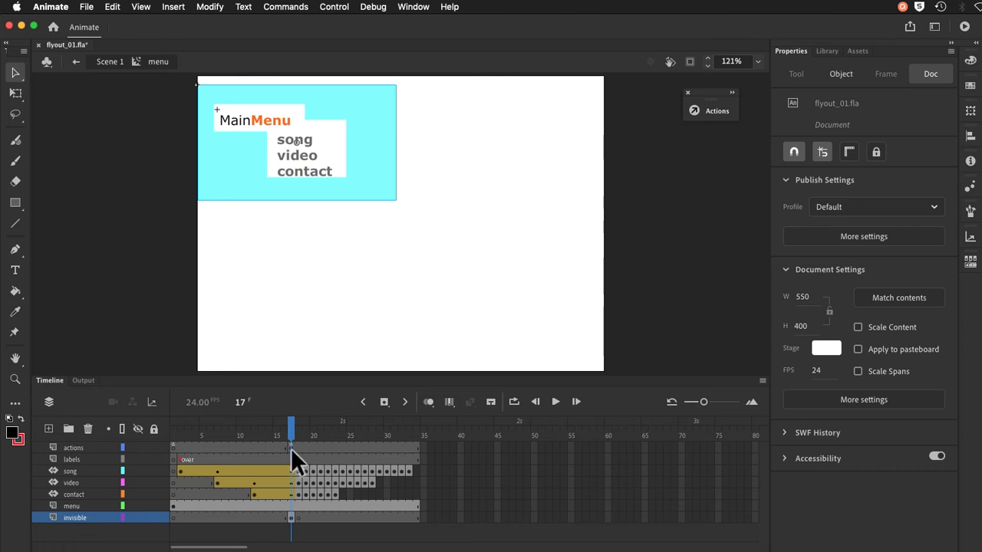
click(251, 191)
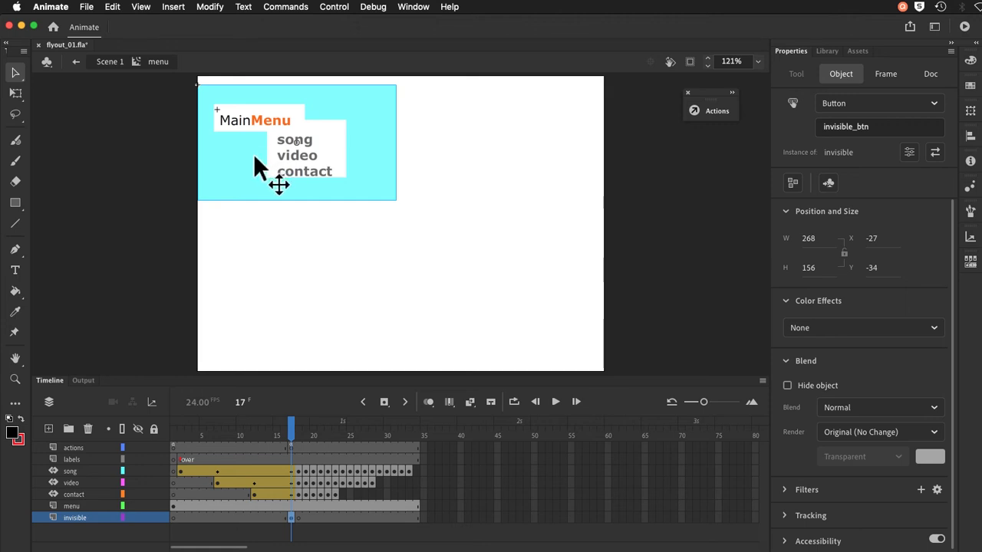
Scrub frames 17–20 to watch the menu retract, then go back to frame 1
click(290, 433)
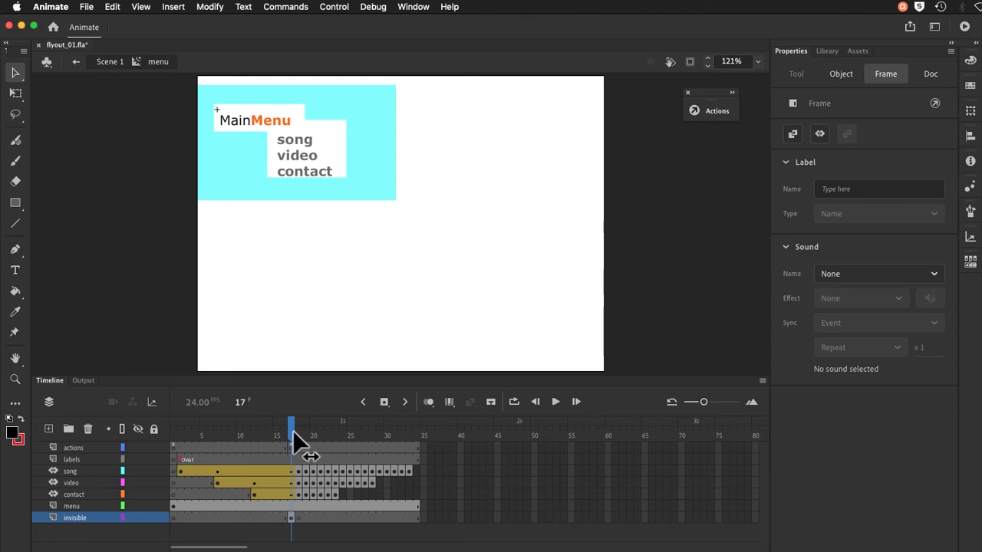
drag(293, 430, 421, 433)
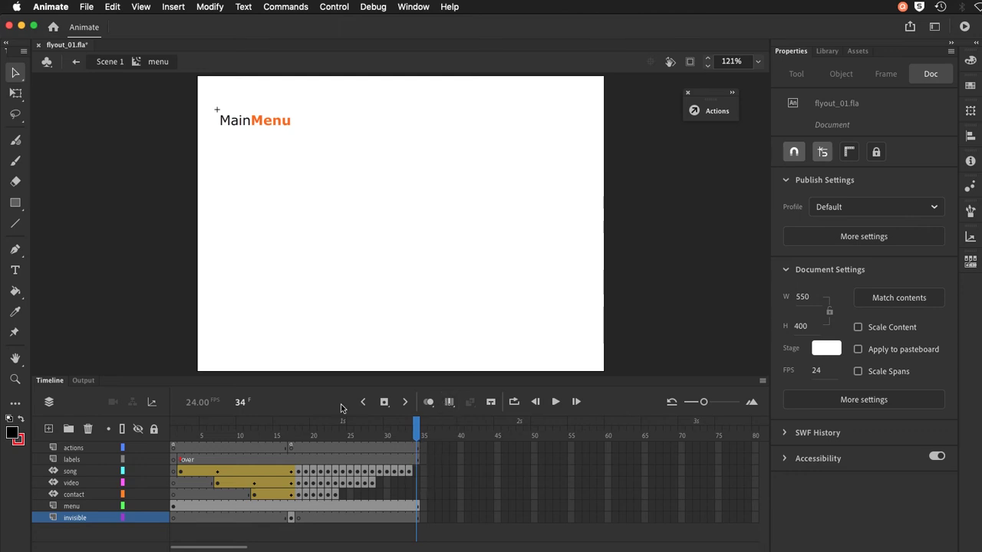
click(175, 434)
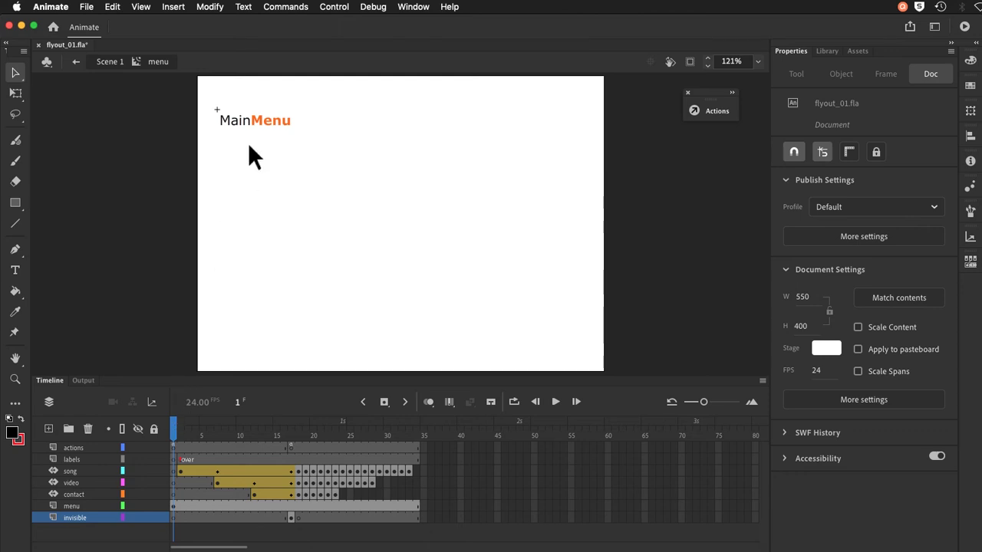
Scrub frames 2–19 to watch song, video and contact fly in, then rewind to frame 1
click(186, 435)
drag(187, 435, 159, 433)
click(180, 430)
drag(183, 430, 288, 427)
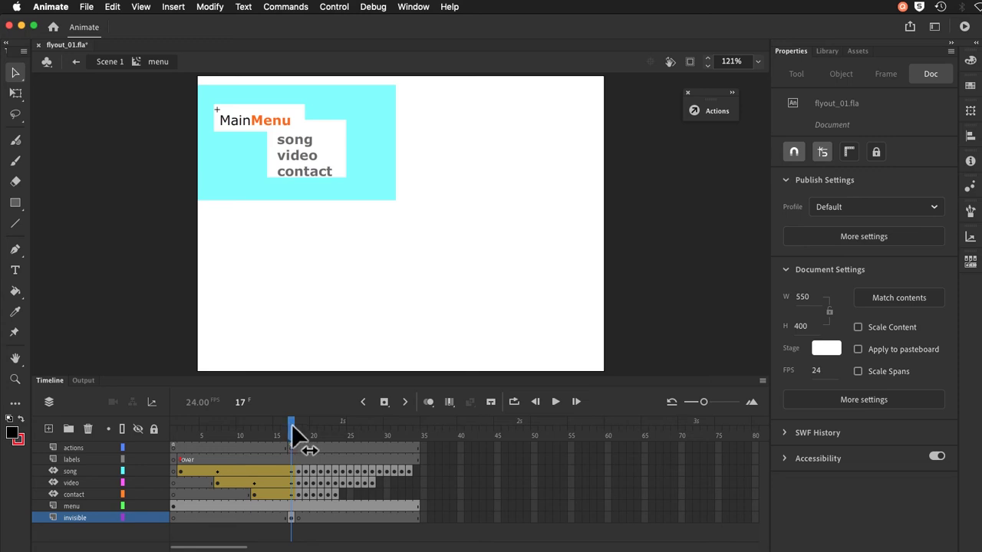
drag(292, 433, 418, 426)
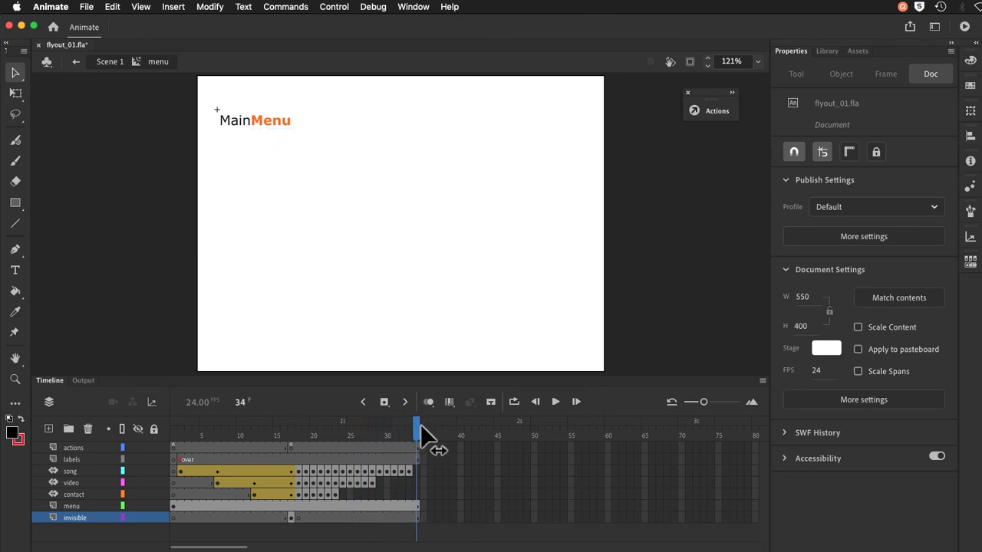
click(175, 434)
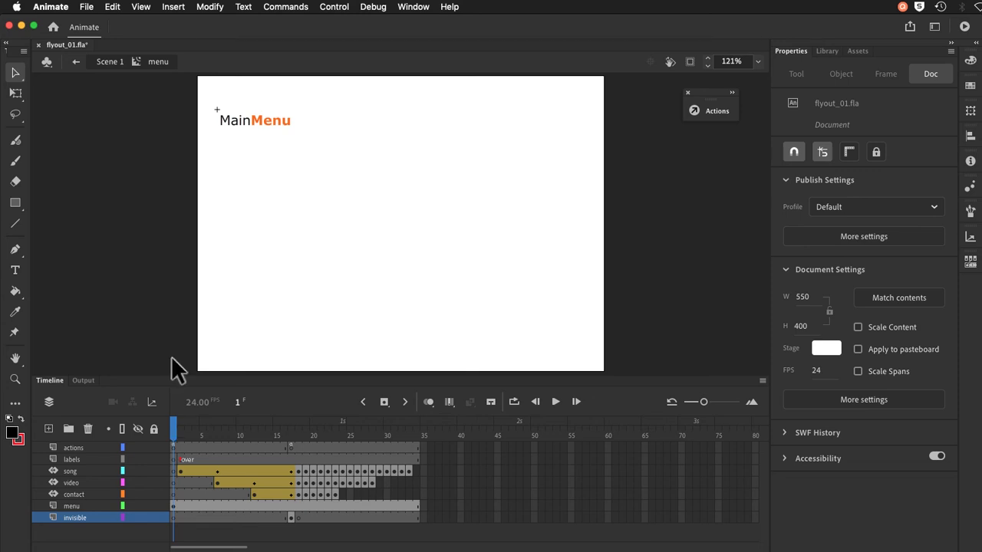
Float the Actions panel over the stage and show Scene 1's frame 1 script, a lone stop();
click(693, 113)
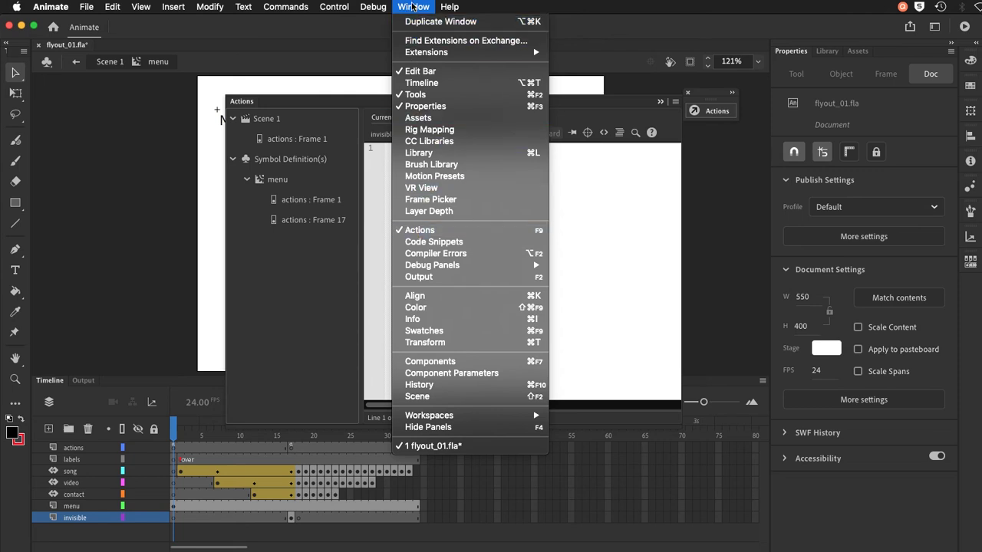
click(378, 82)
drag(384, 102, 436, 88)
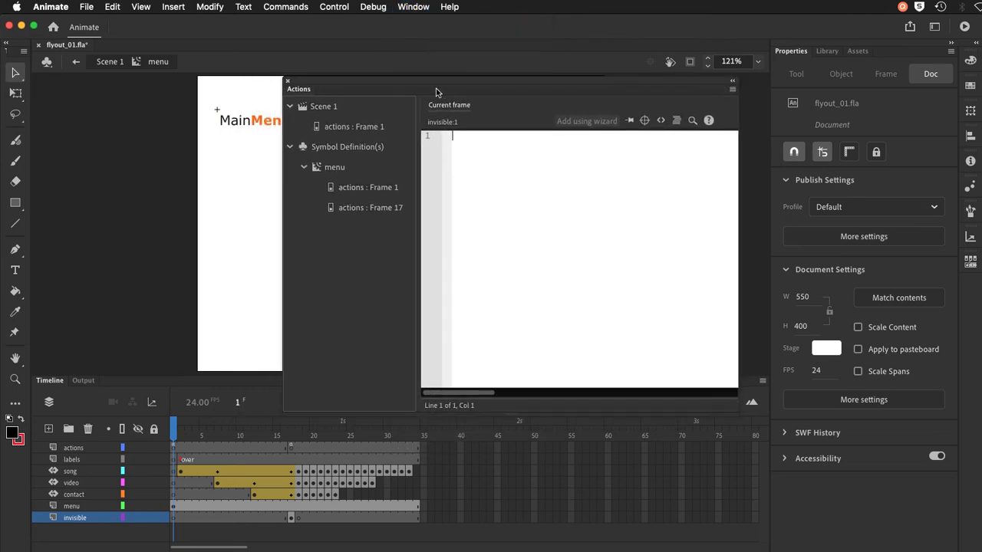
click(344, 132)
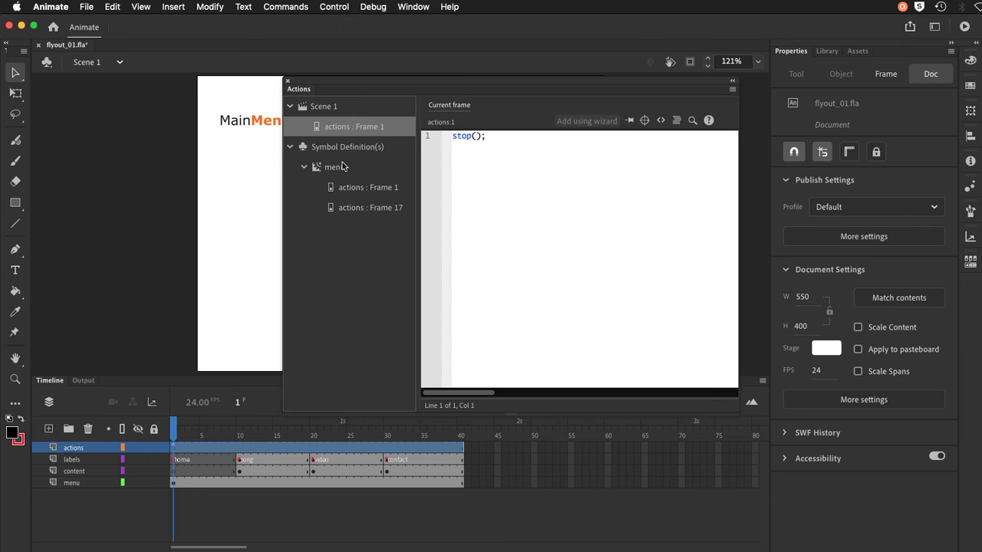
Show the menu symbol's frame 1 script and highlight its stop(); call on line 1
click(351, 189)
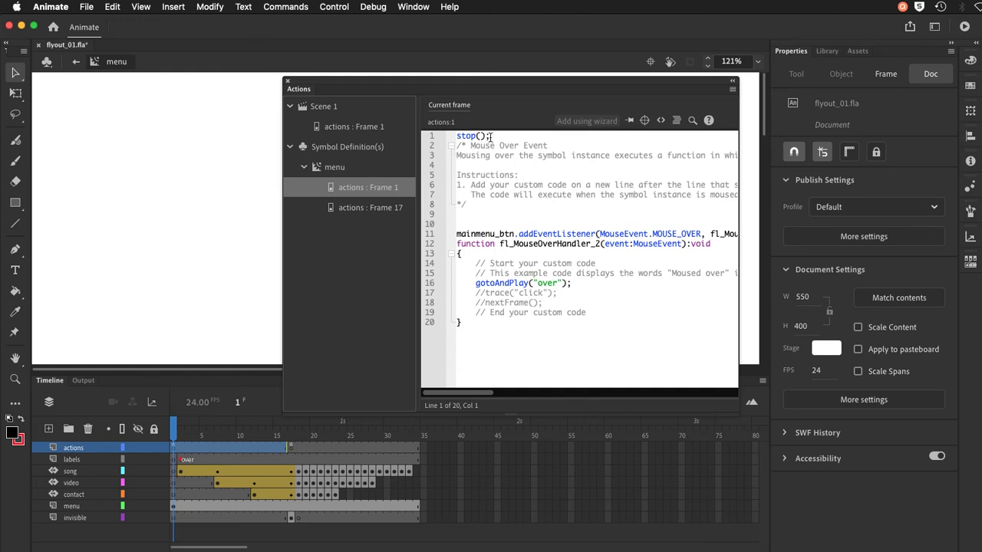
drag(490, 136, 465, 137)
click(483, 186)
Widen the Actions panel and highlight the MOUSE_OVER handler's gotoAndPlay("over") call
drag(741, 295, 921, 300)
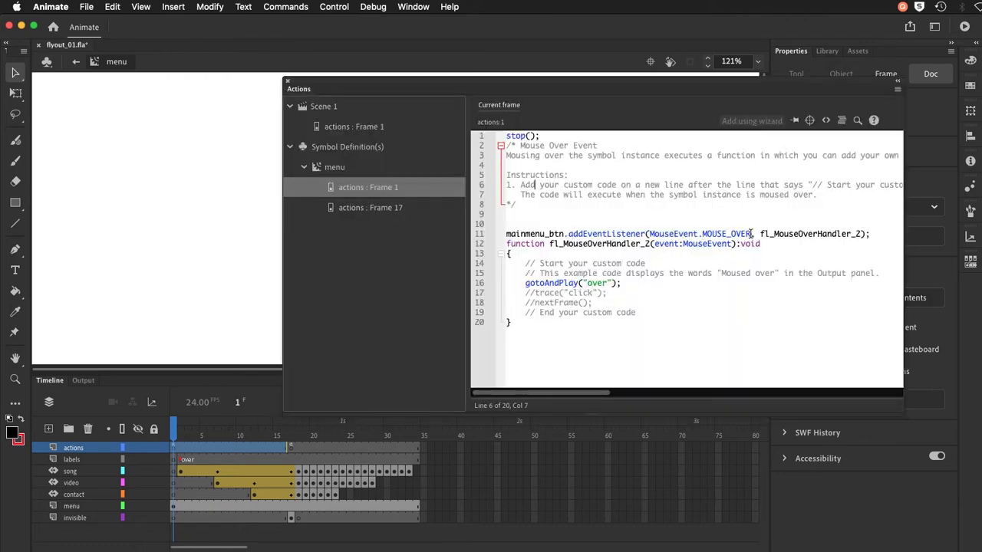
drag(751, 234, 703, 235)
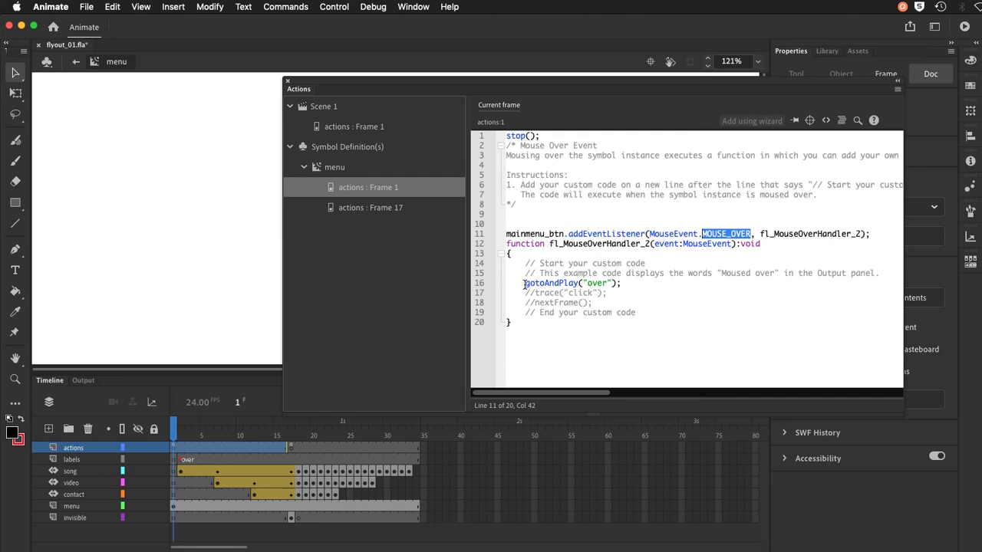
drag(525, 284, 613, 285)
click(581, 287)
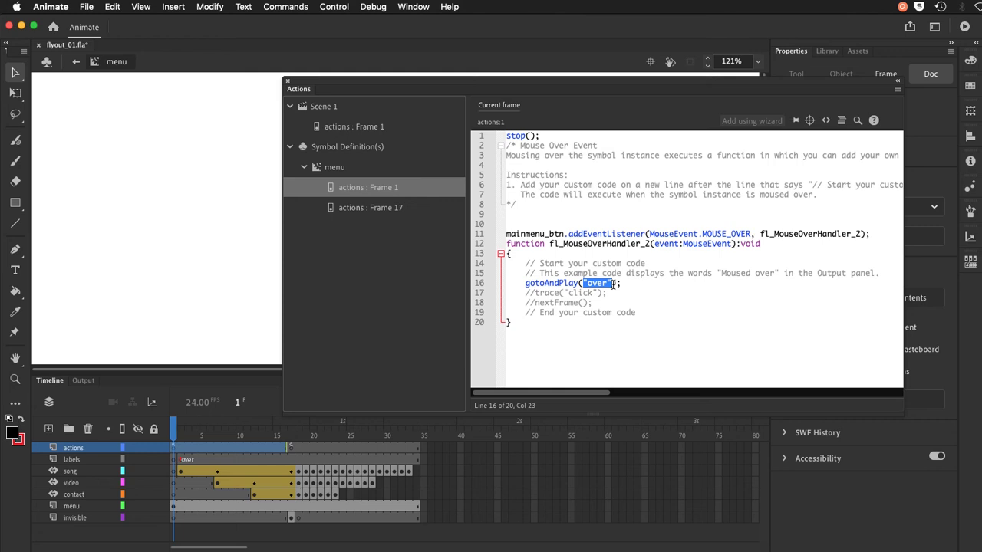
click(623, 284)
click(660, 314)
Show the menu's frame 17 script, highlighting stop(), invisible_btn's MOUSE_OVER event and its play() call
click(354, 207)
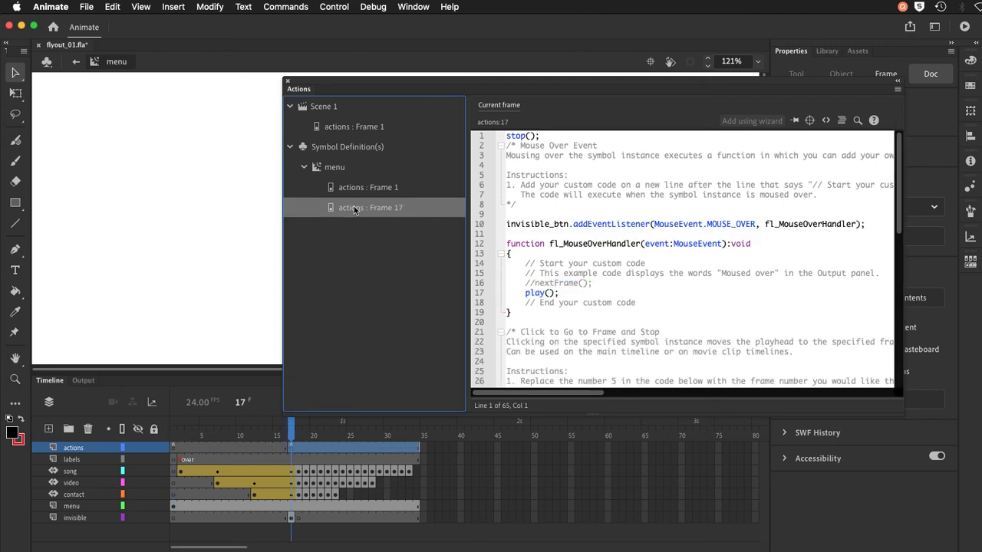
drag(546, 136, 485, 136)
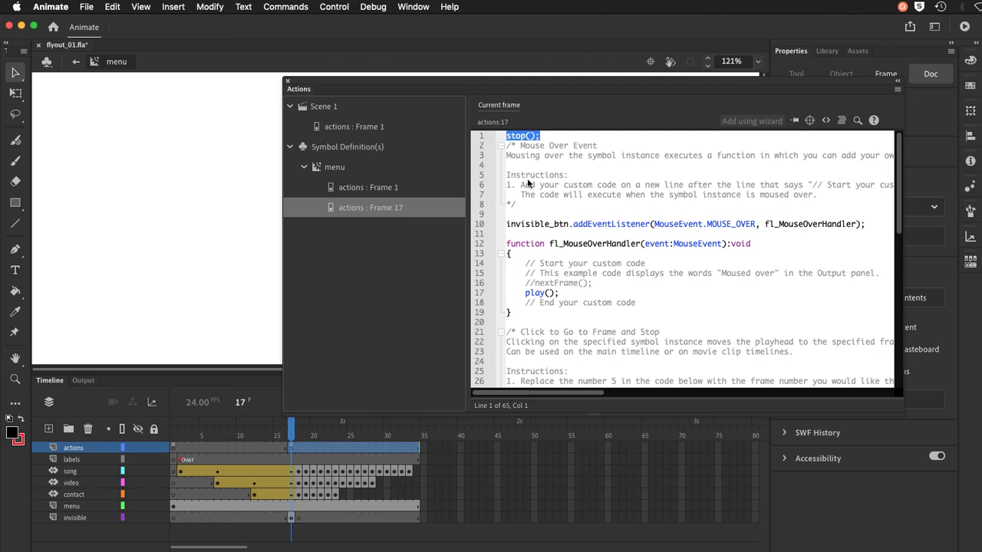
click(578, 205)
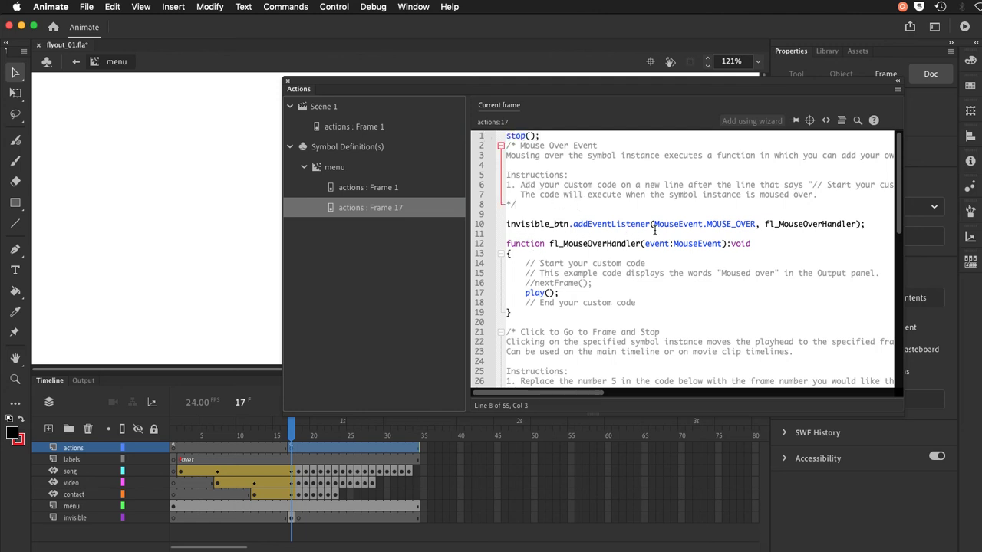
click(758, 224)
drag(757, 224, 707, 226)
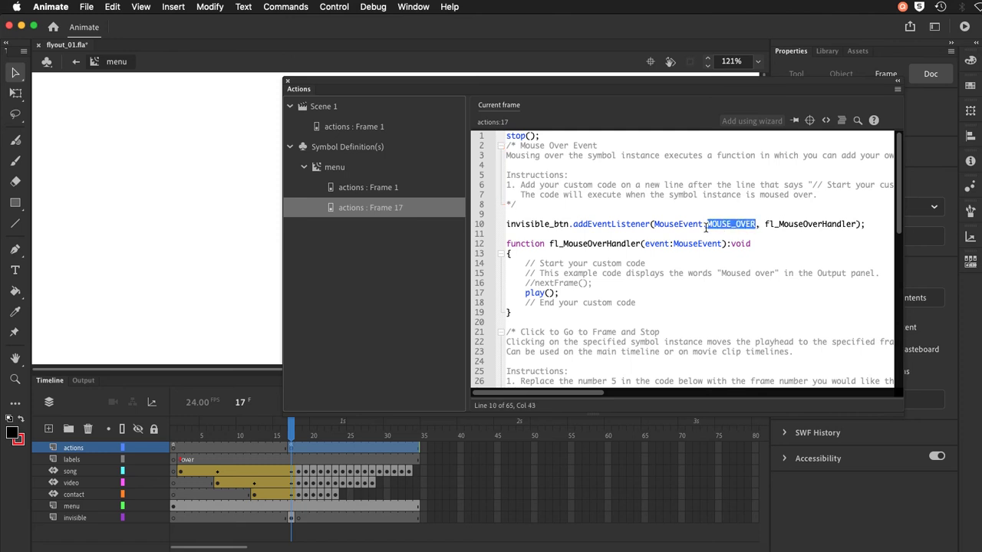
drag(560, 294, 524, 297)
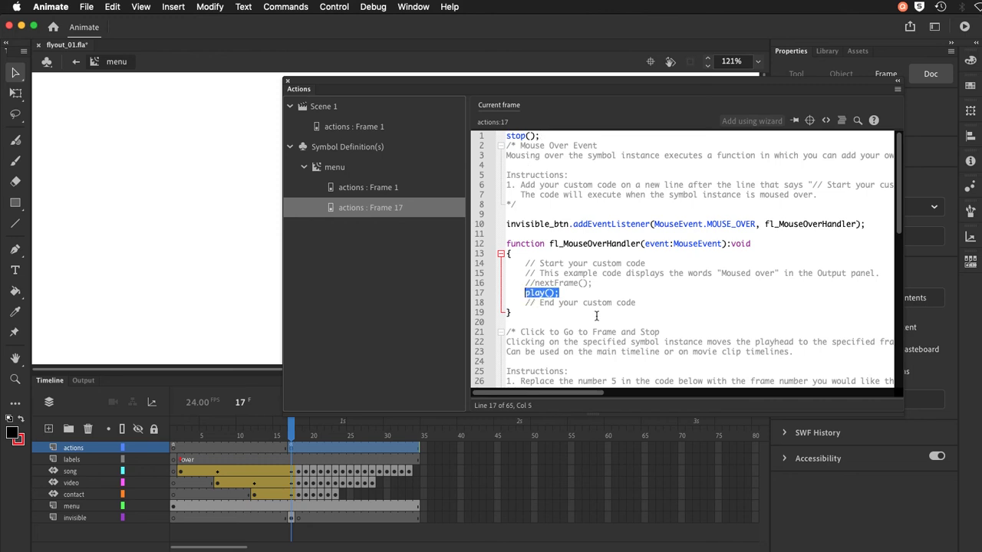
click(577, 296)
Scroll the frame 17 script and highlight lines 29–34, the song_btn click handler going to 'song'
scroll(589, 287, down, 2)
scroll(589, 286, down, 6)
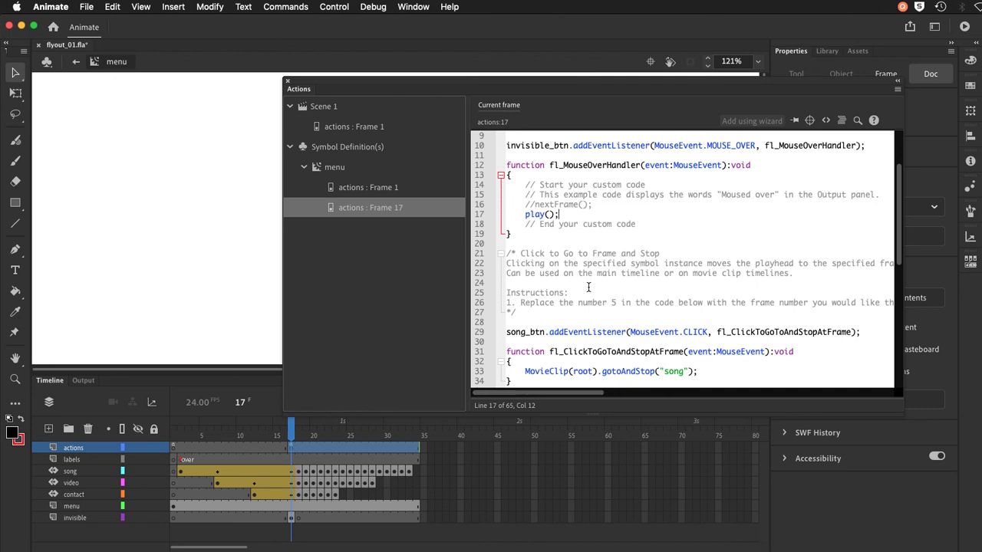
scroll(589, 287, down, 4)
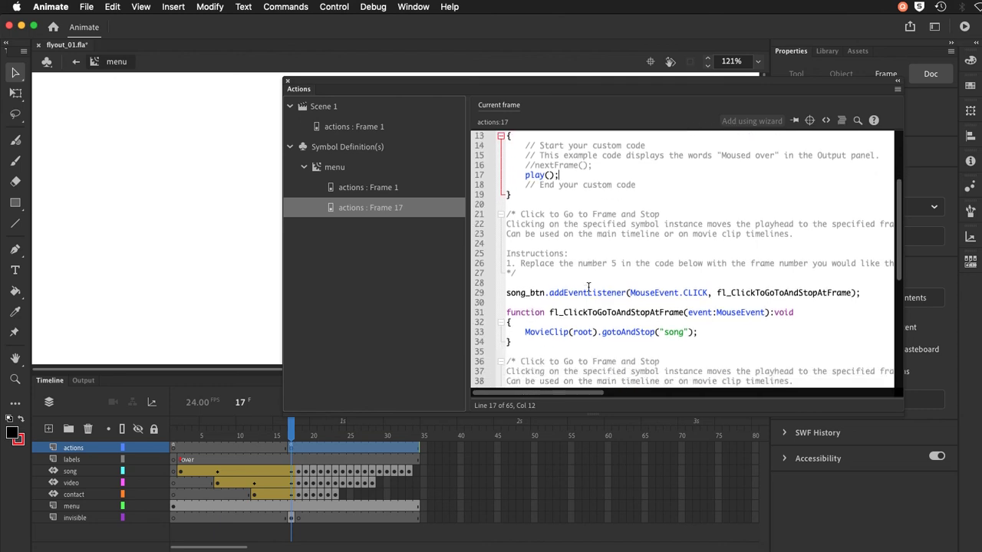
scroll(589, 287, down, 3)
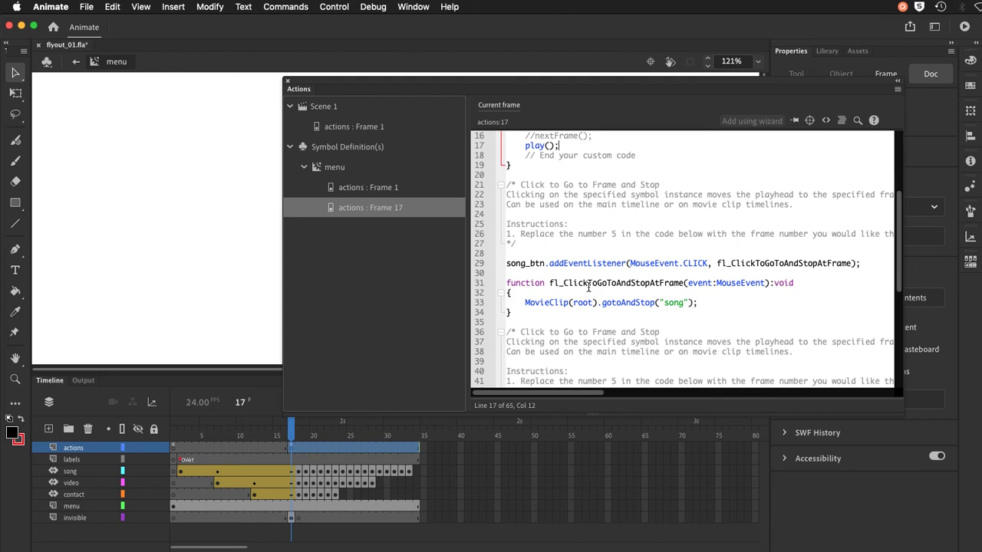
drag(511, 313, 495, 266)
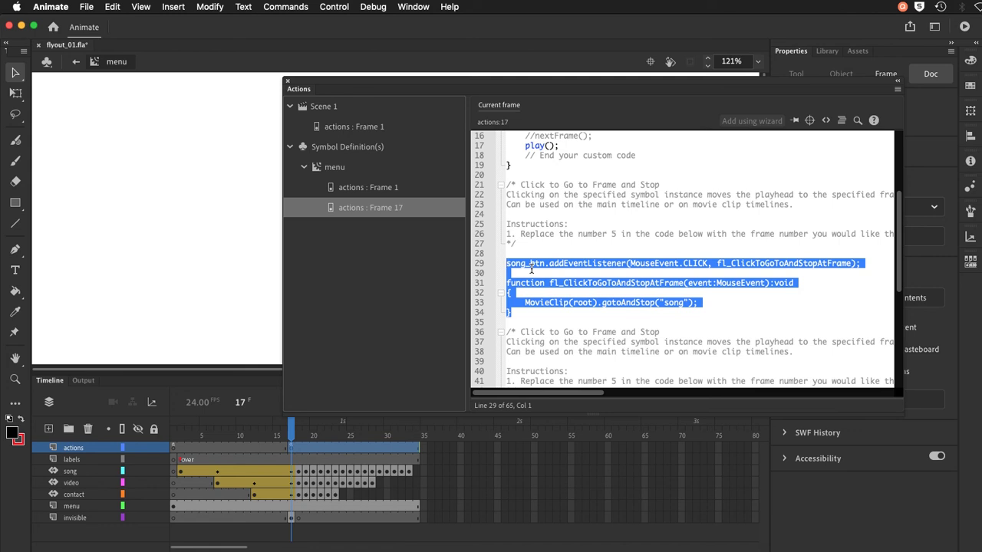
click(523, 317)
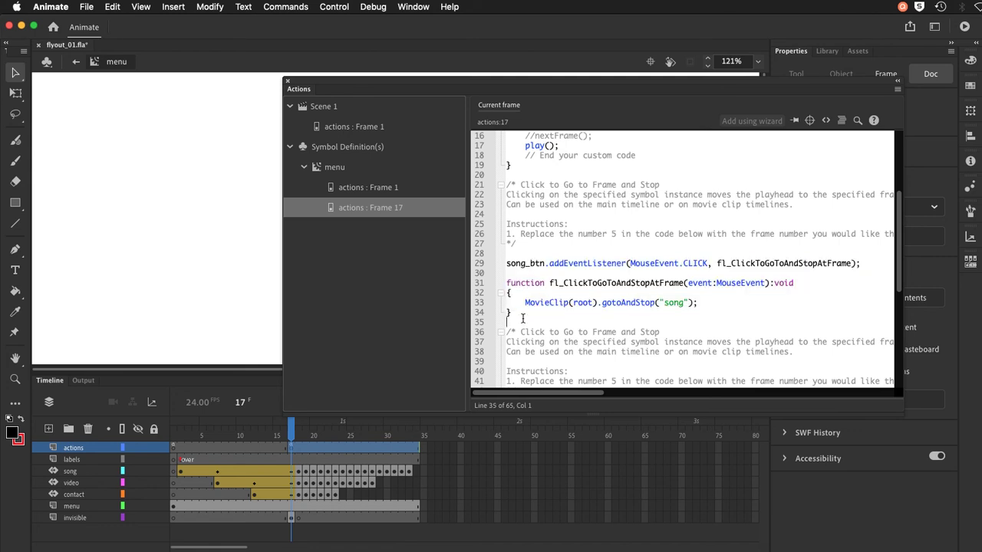
drag(525, 302, 539, 309)
click(602, 304)
drag(602, 304, 687, 305)
click(661, 304)
click(602, 303)
drag(602, 303, 522, 307)
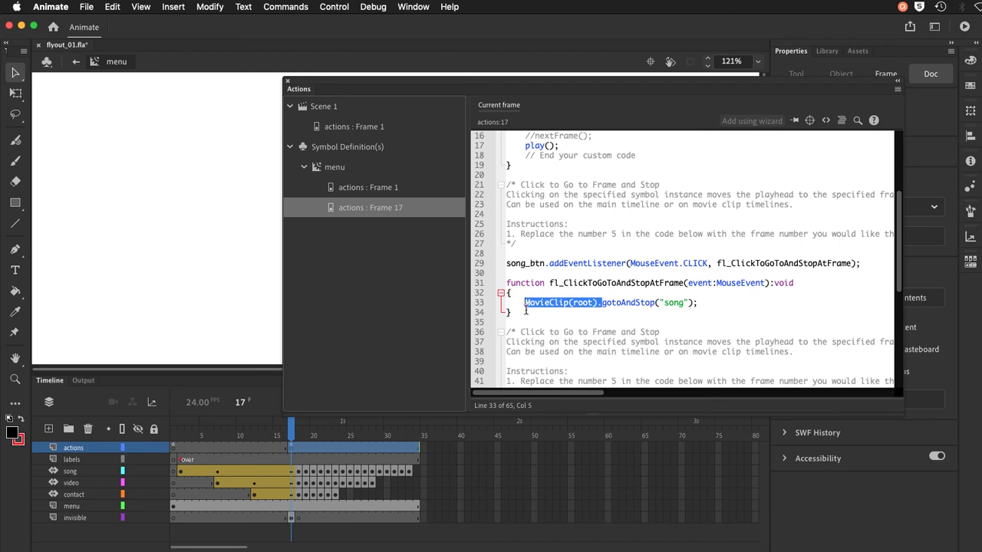
mouse_move(524, 305)
mouse_down()
mouse_move(599, 305)
mouse_move(525, 305)
mouse_up()
click(602, 305)
drag(603, 306, 704, 309)
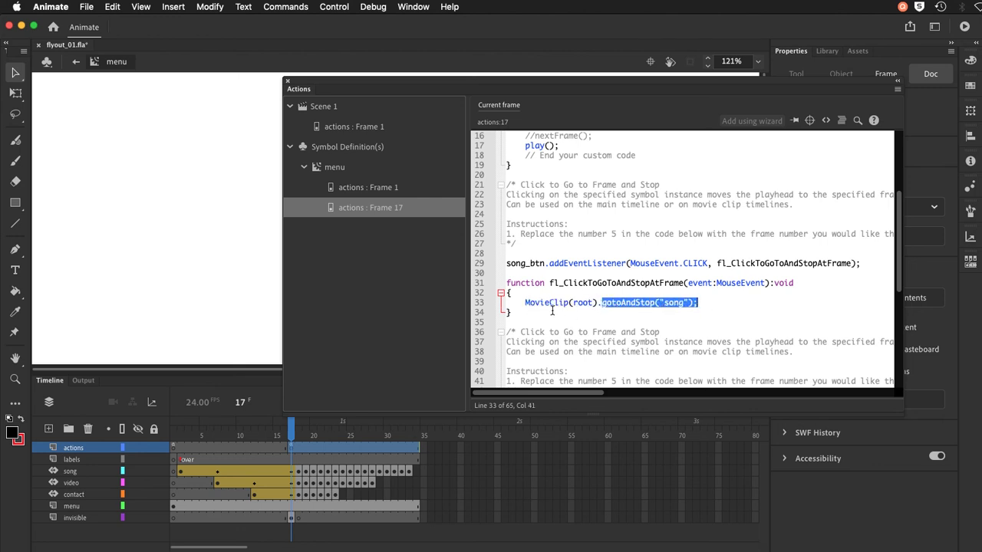
click(602, 305)
drag(601, 305, 535, 303)
drag(706, 303, 524, 307)
scroll(551, 257, down, 5)
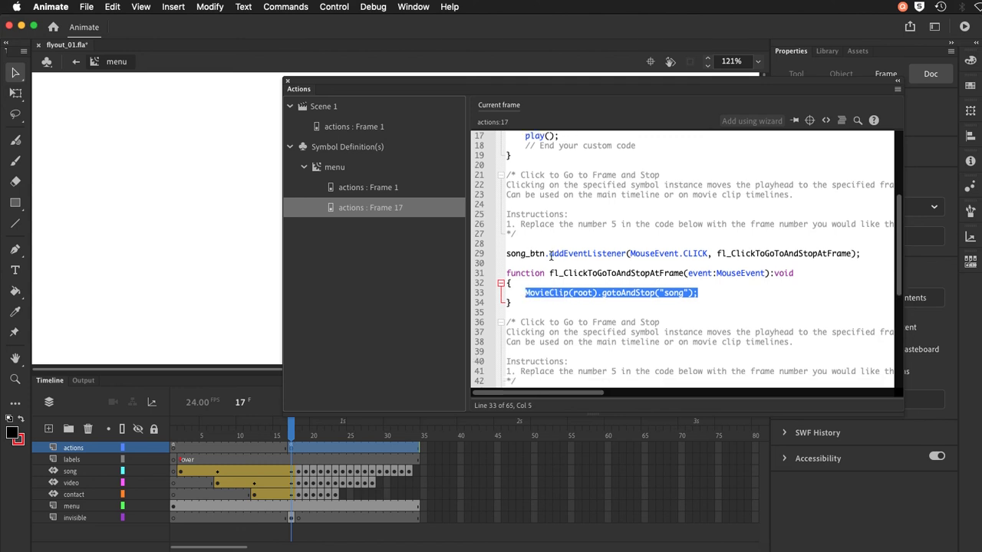
scroll(551, 257, down, 1)
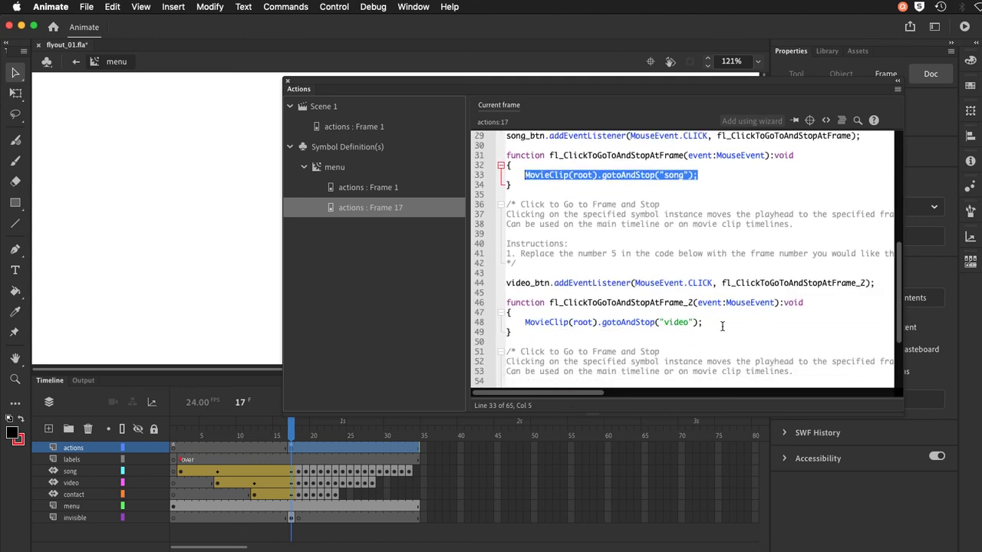
drag(723, 324, 527, 323)
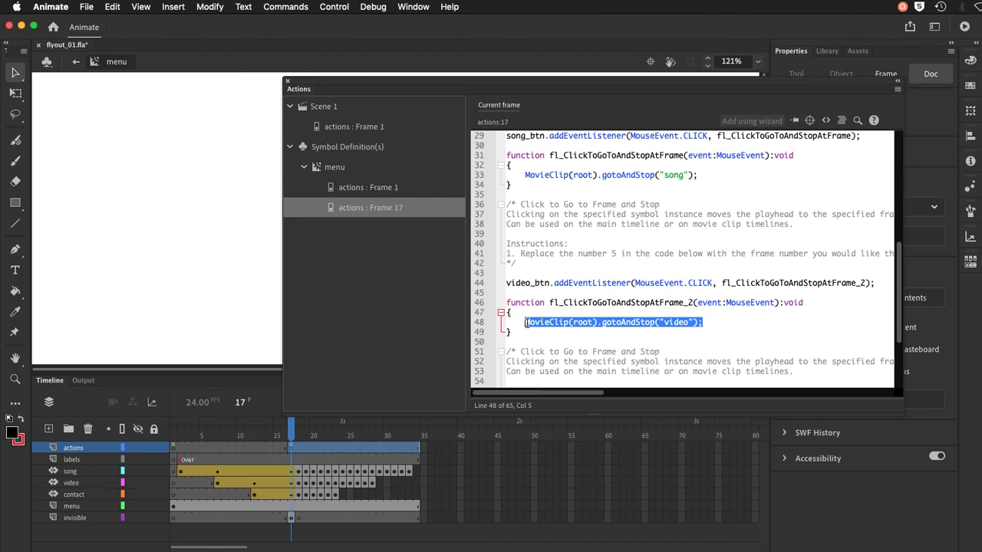
click(581, 264)
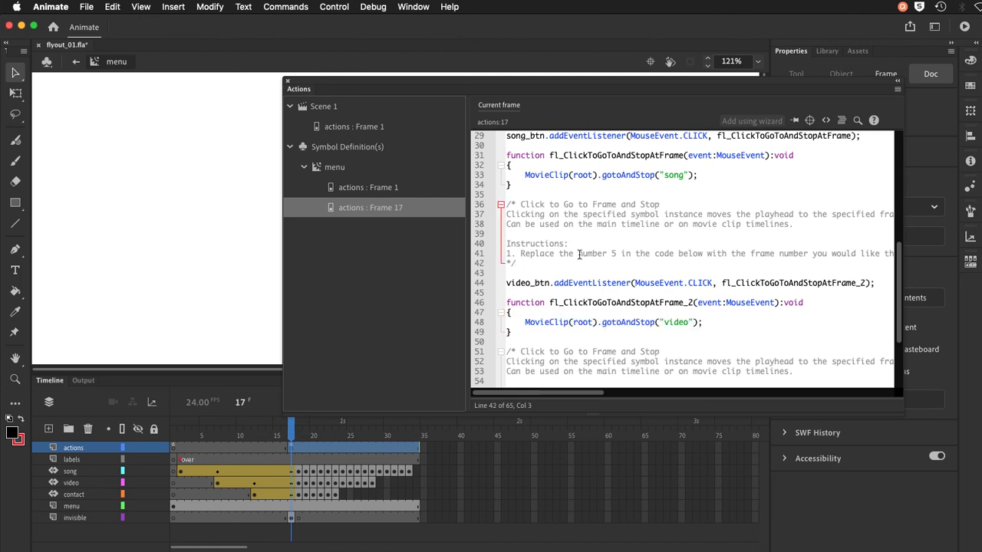
scroll(579, 255, down, 2)
scroll(579, 256, down, 3)
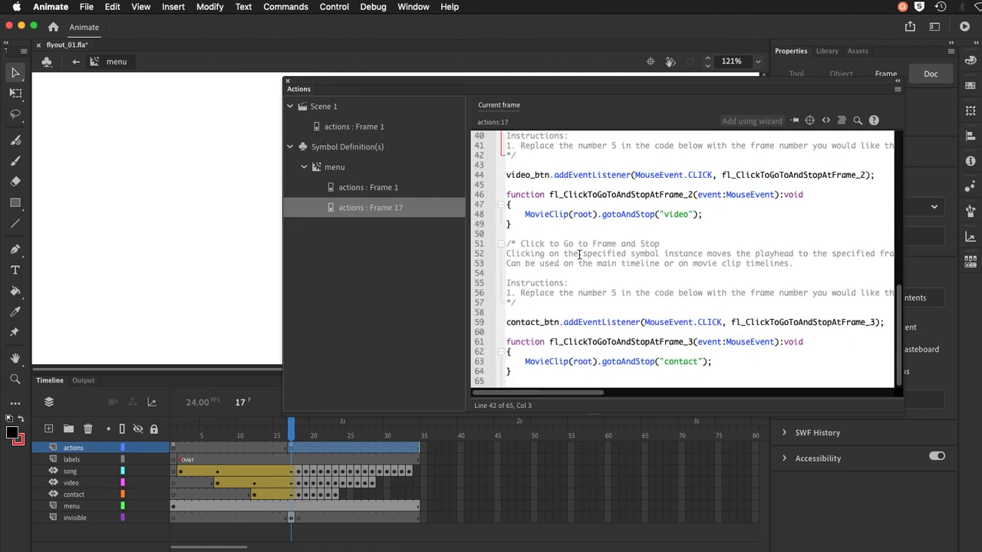
scroll(580, 256, up, 15)
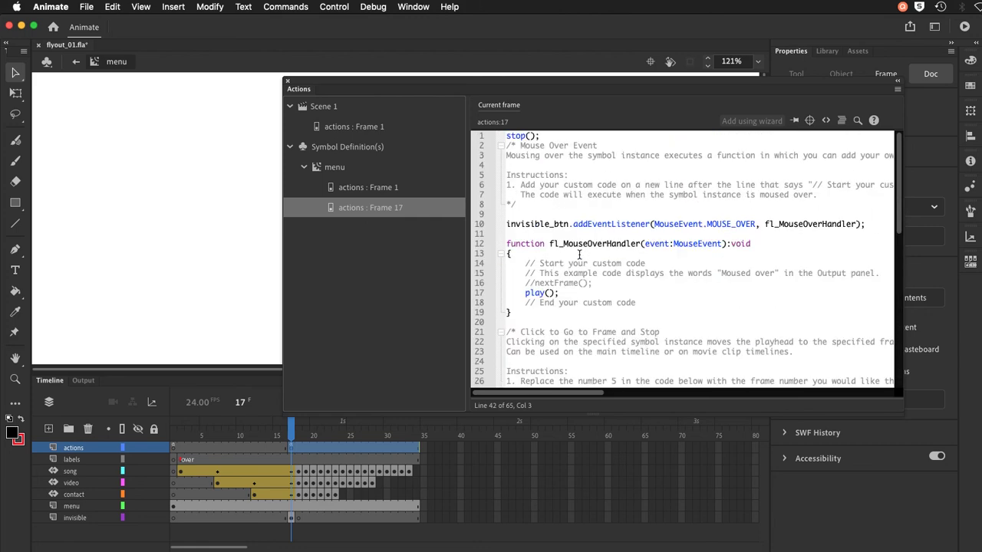
Collapse the Actions panel to the stage's upper right and return to Scene 1, leaving zoom unchanged
click(899, 81)
drag(313, 81, 684, 158)
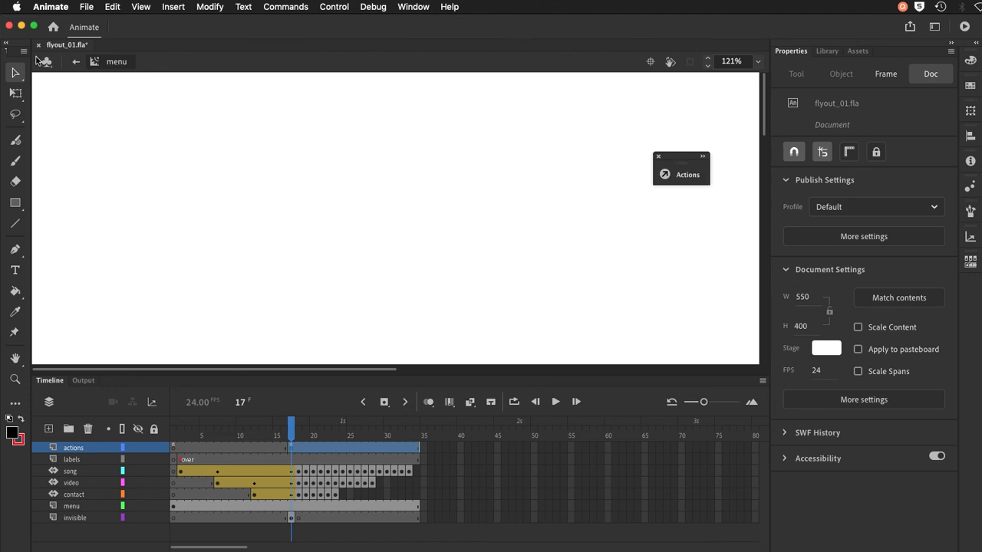
click(76, 63)
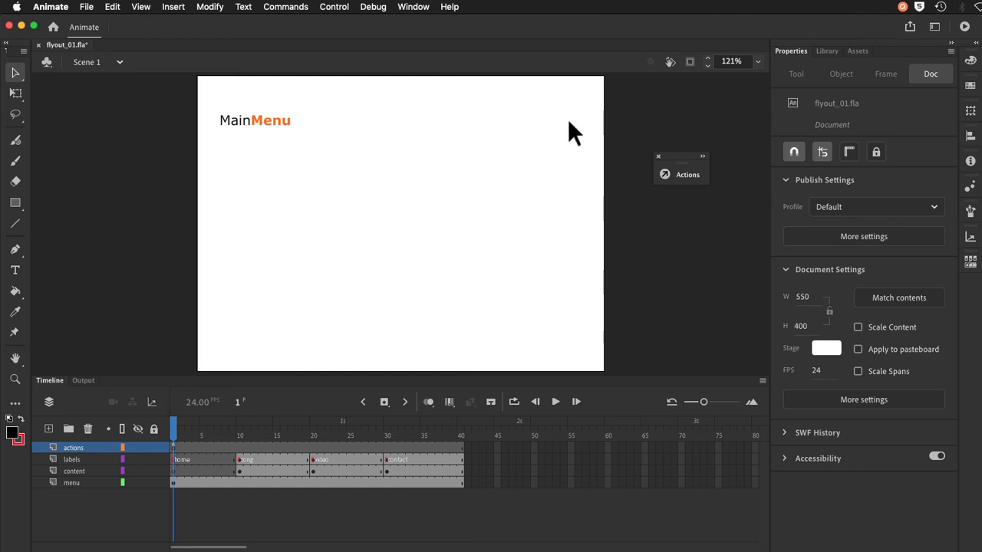
click(758, 62)
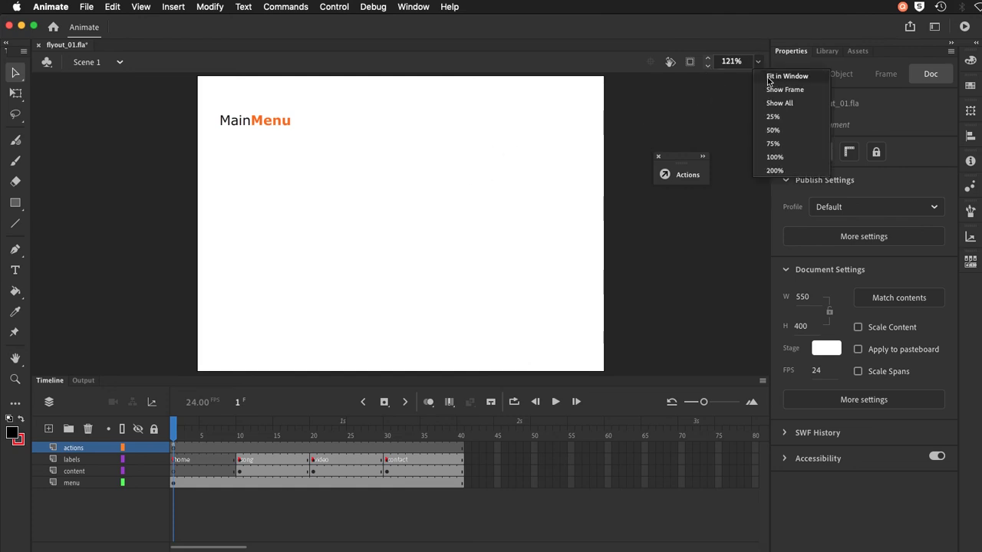
click(768, 76)
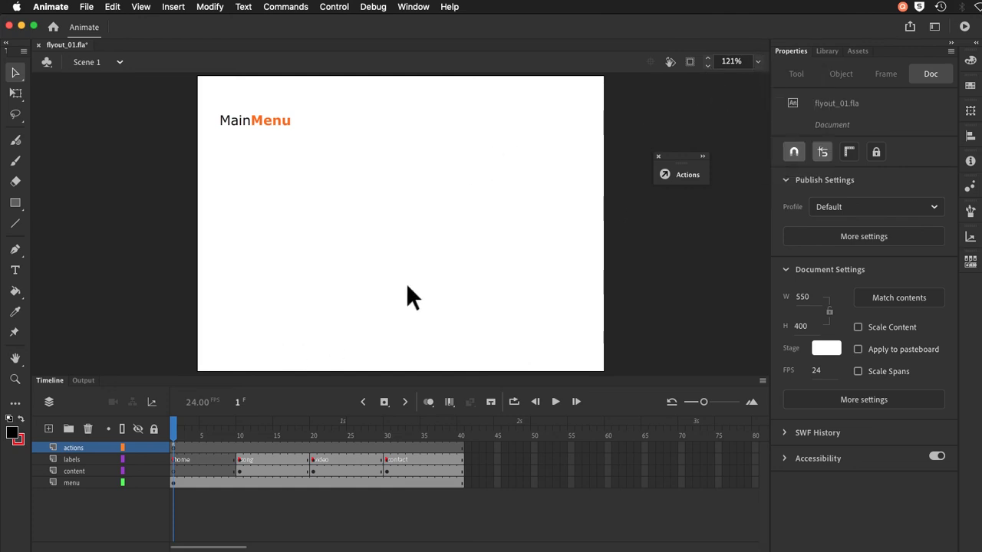